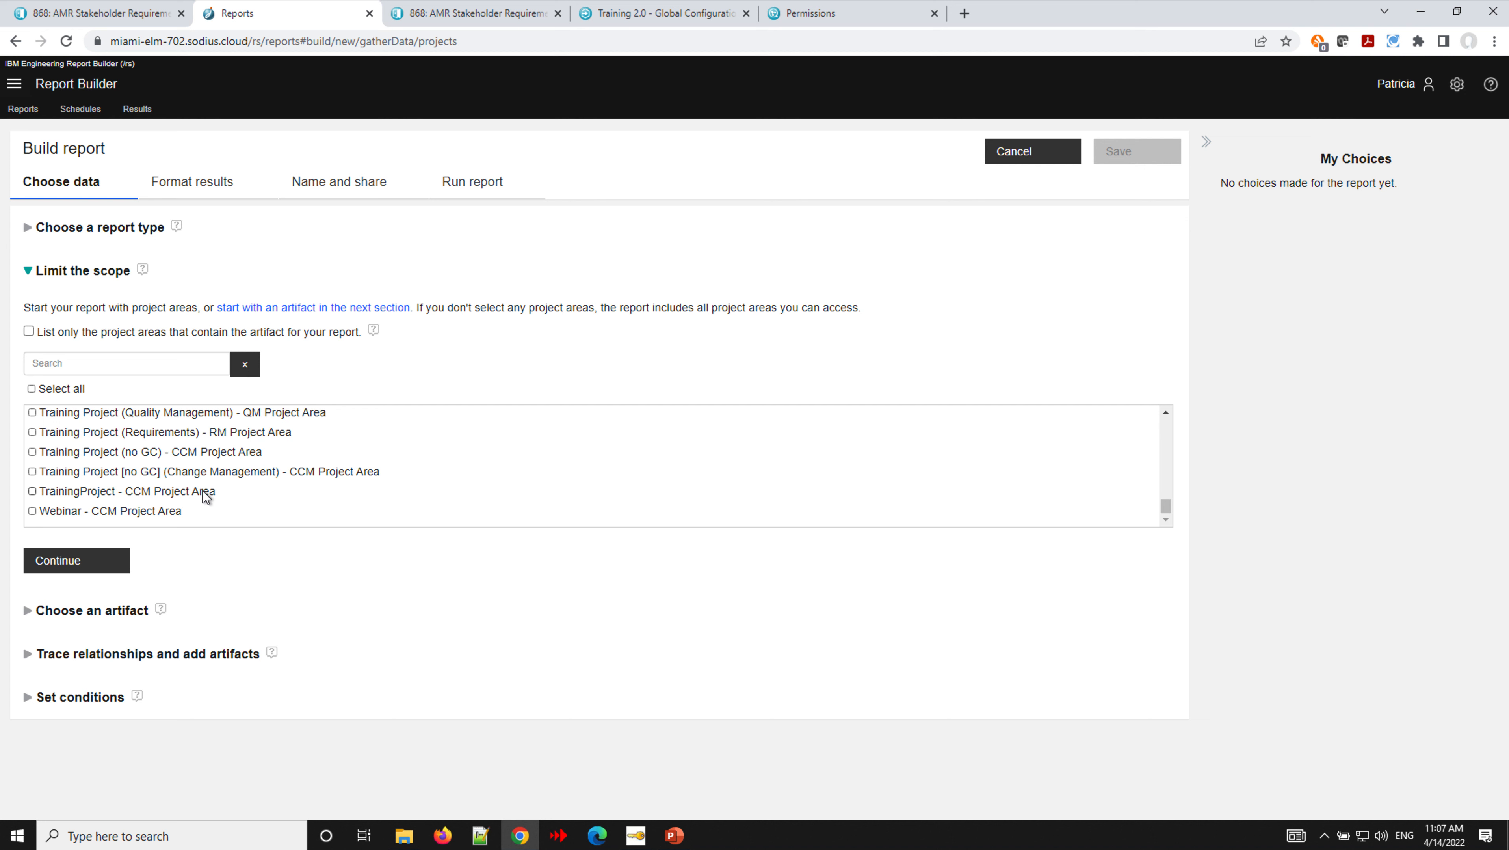
# Limit the report scope to the TrainingProject CCM project area and the Training Project (Requirements) RM project area.
pyautogui.click(33, 492)
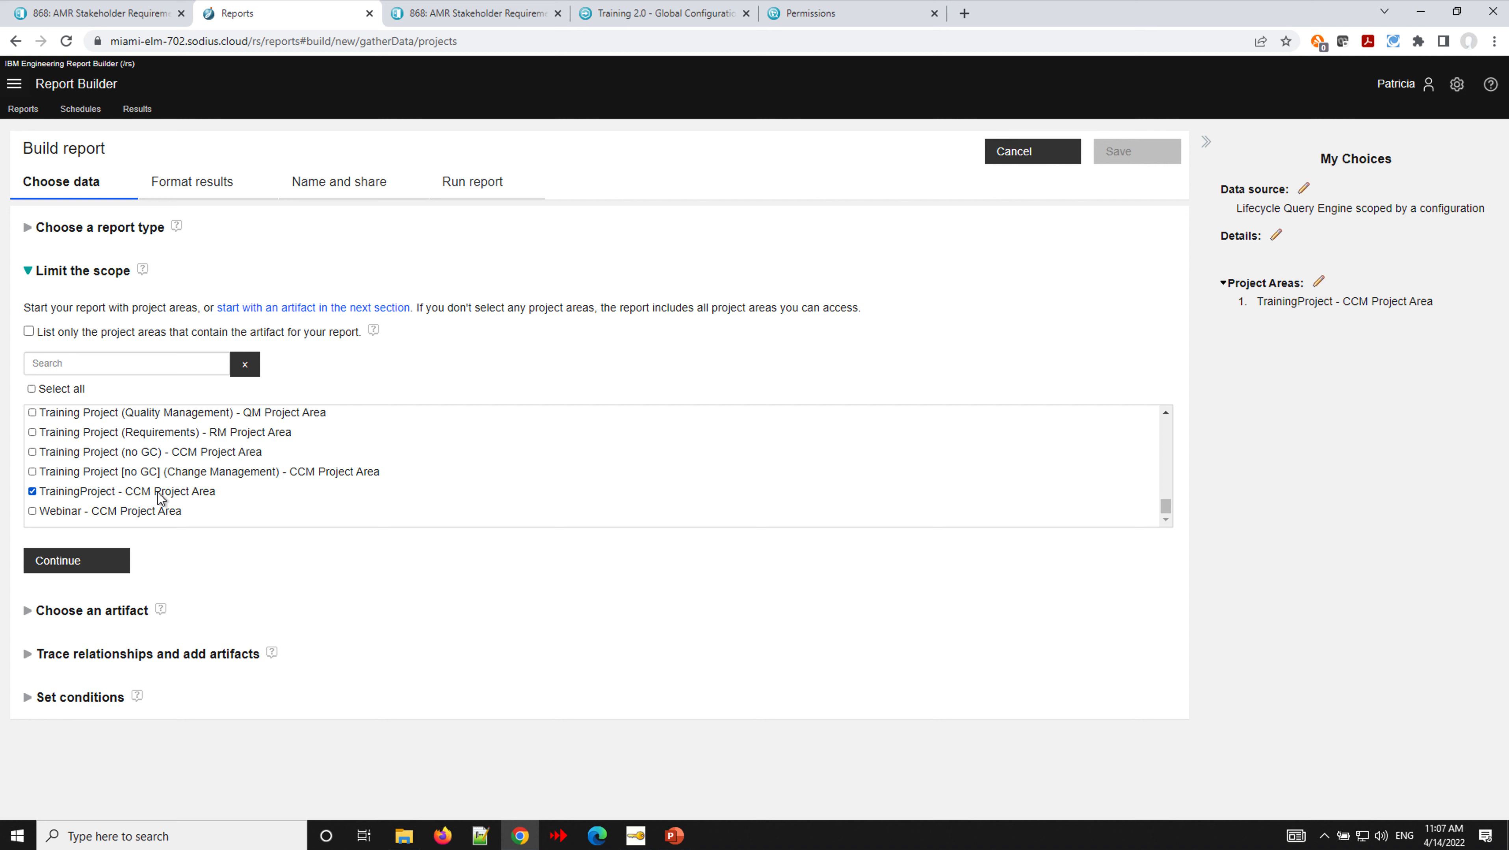
pyautogui.click(33, 433)
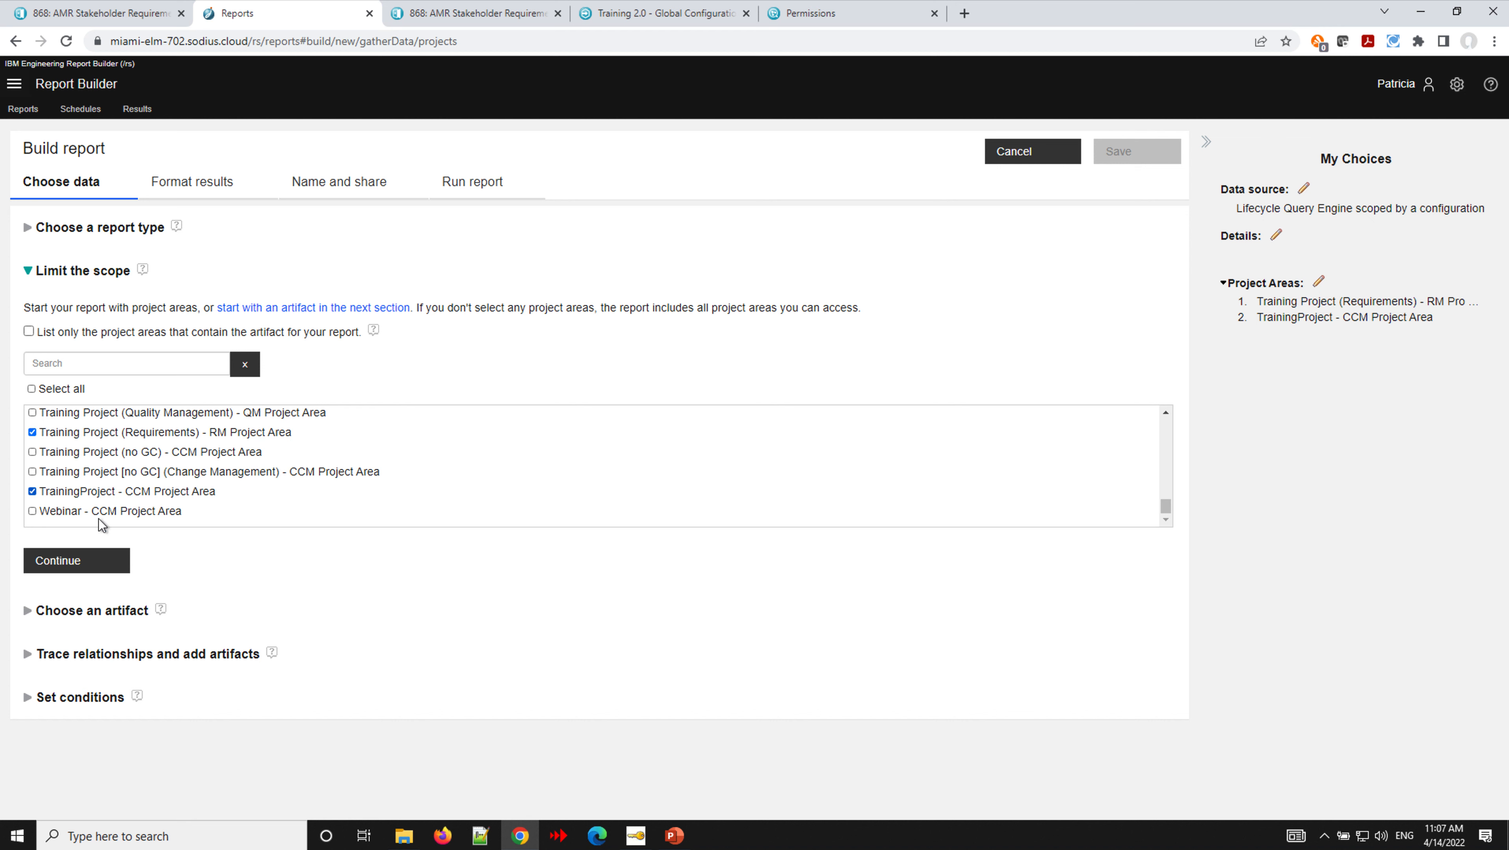
pyautogui.click(81, 564)
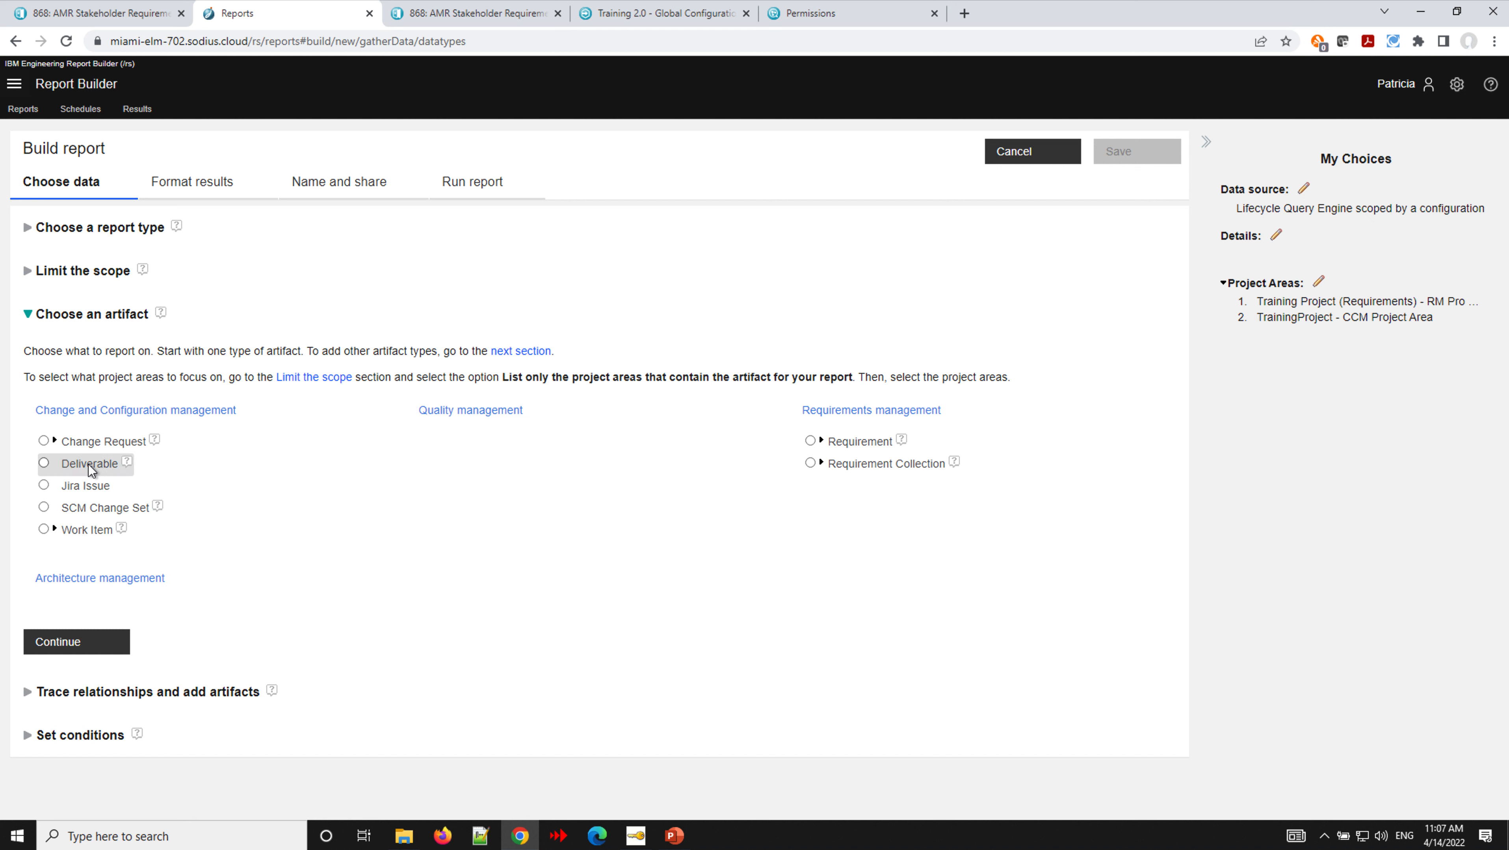
# Choose Jira Issue under Change and Configuration management as the artifact to report on.
pyautogui.click(54, 440)
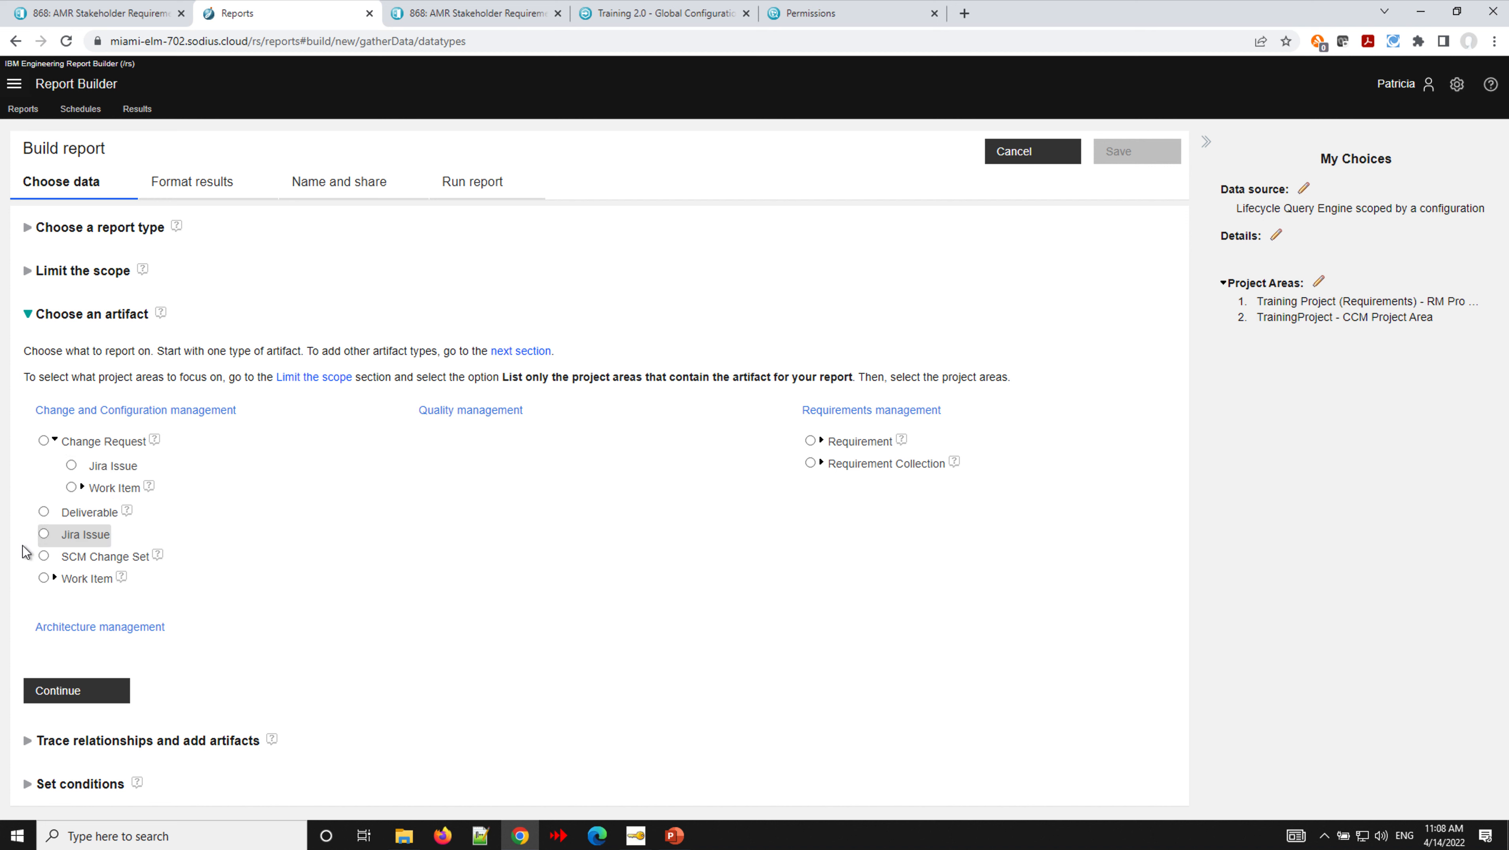
pyautogui.click(43, 534)
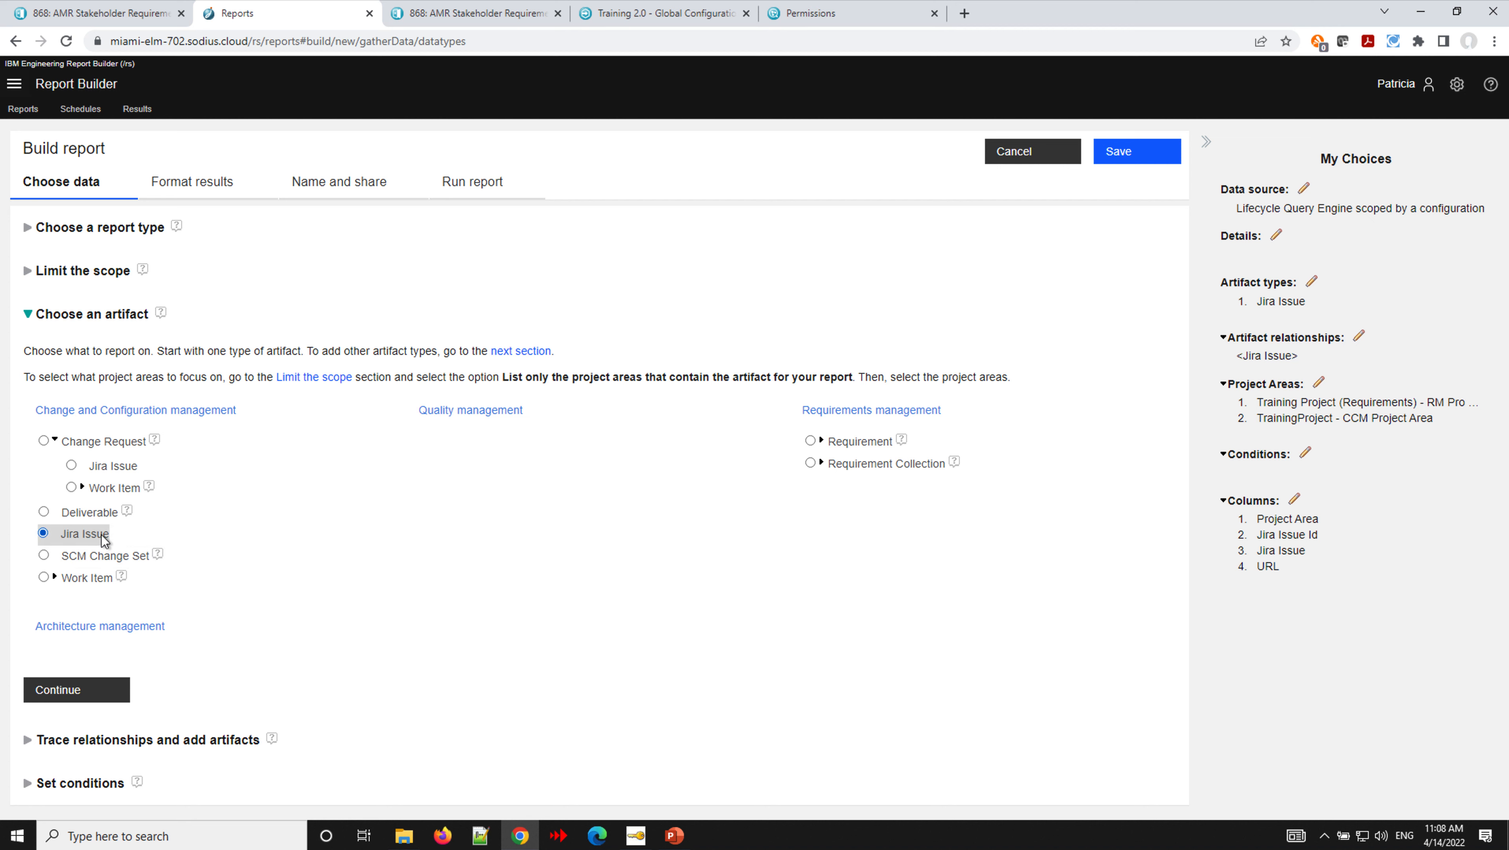
pyautogui.click(79, 692)
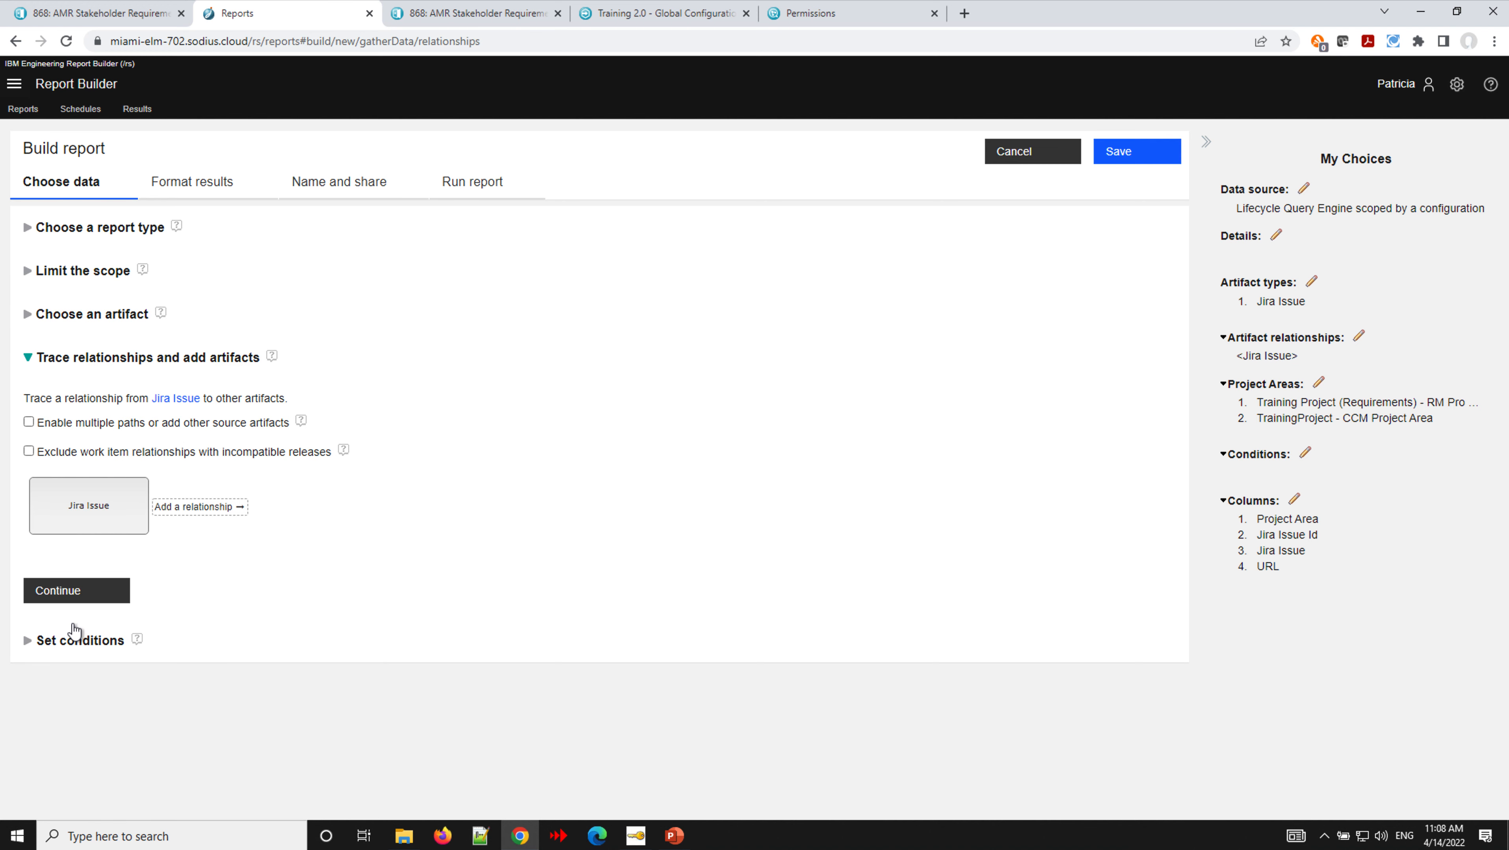
# Trace an Implements Requirement relationship from Jira Issue to the general Requirement artifact type.
pyautogui.click(194, 509)
pyautogui.moveTo(343, 523); pyautogui.dragTo(331, 593)
pyautogui.click(241, 519)
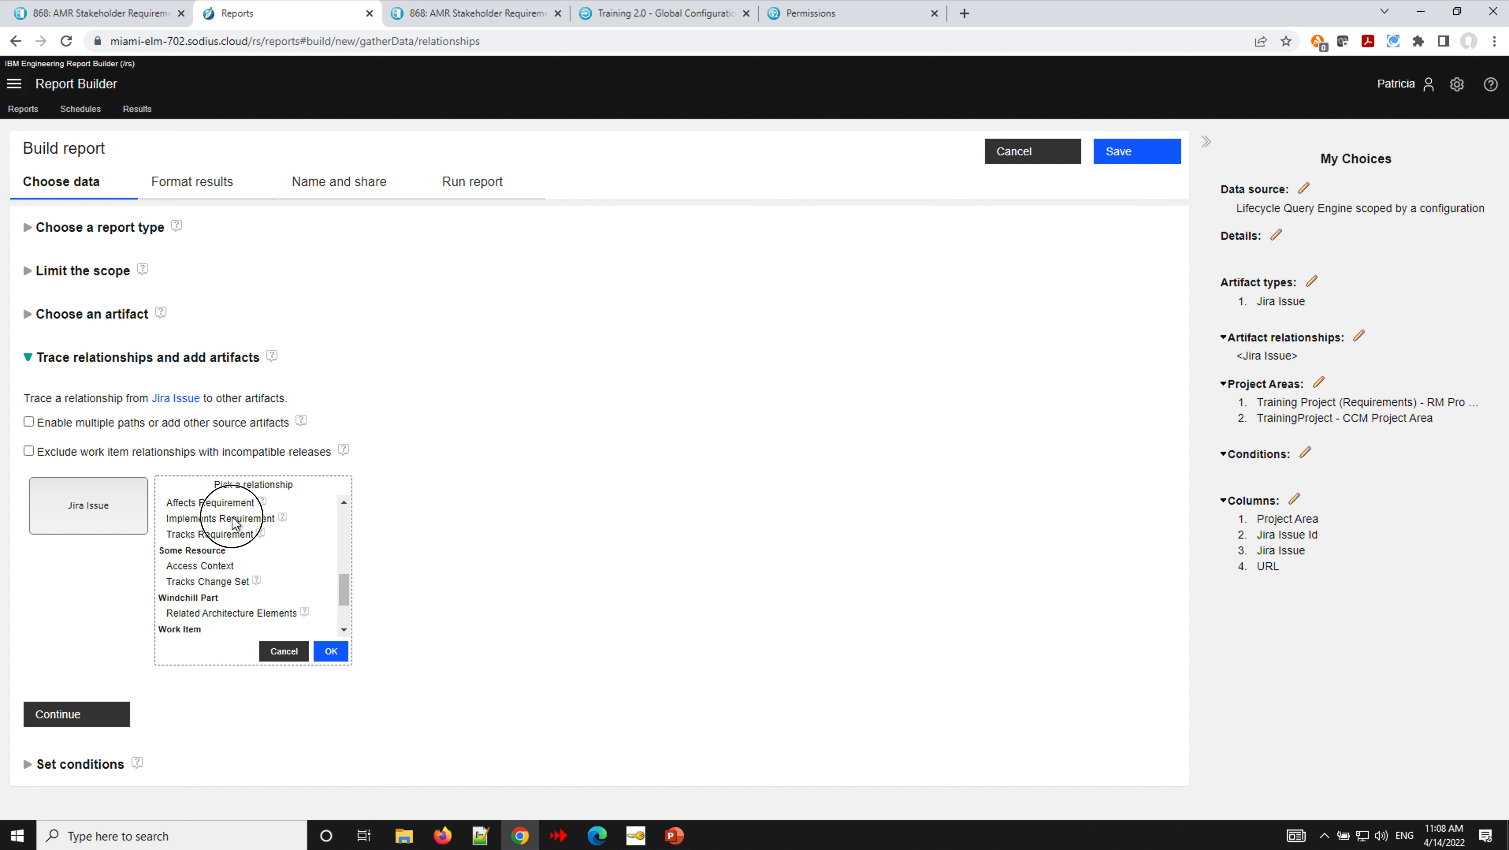
pyautogui.click(331, 650)
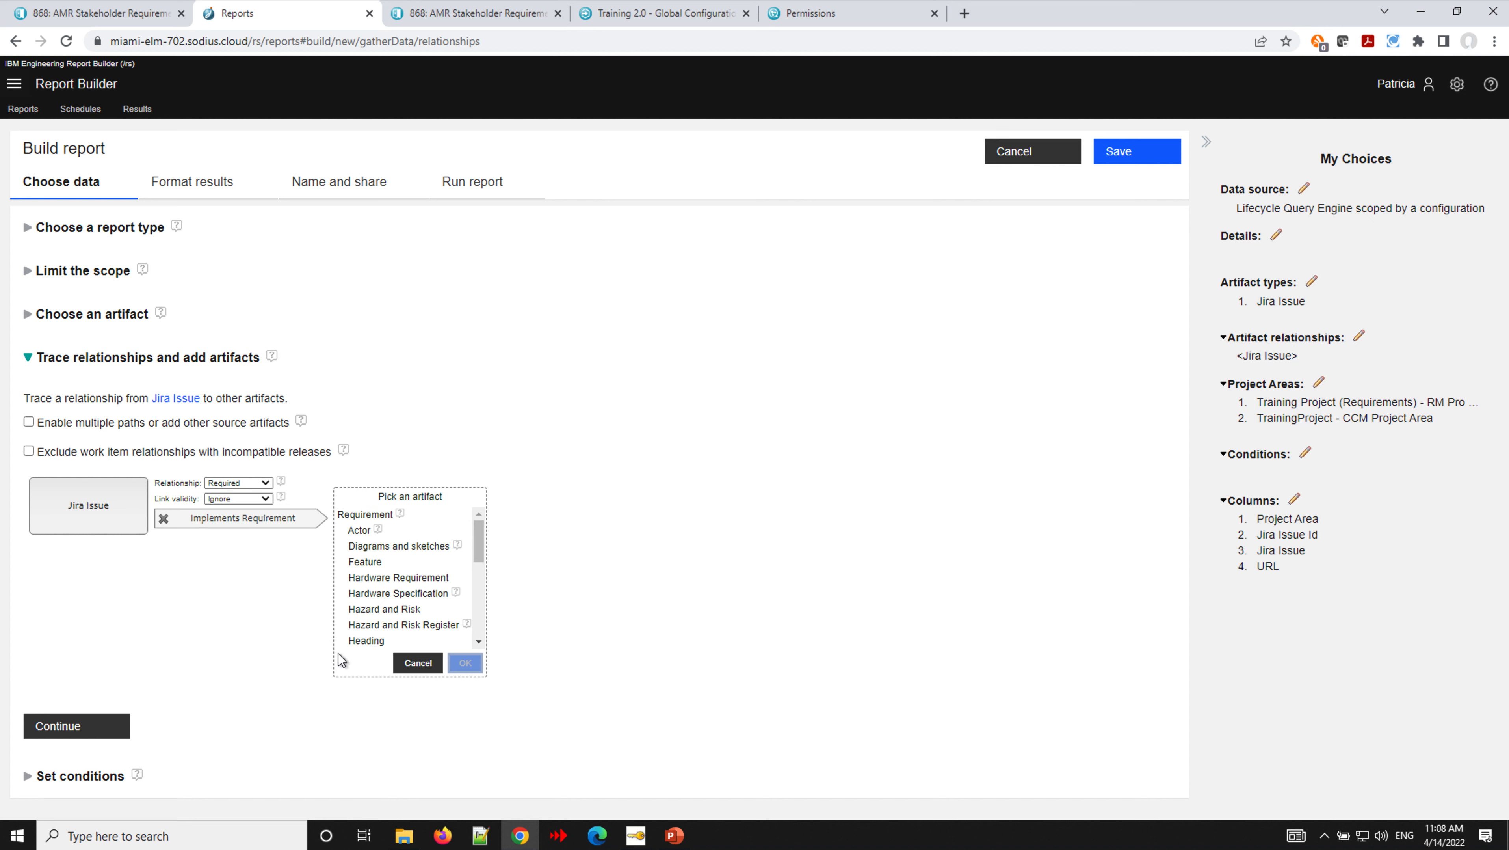
pyautogui.click(360, 515)
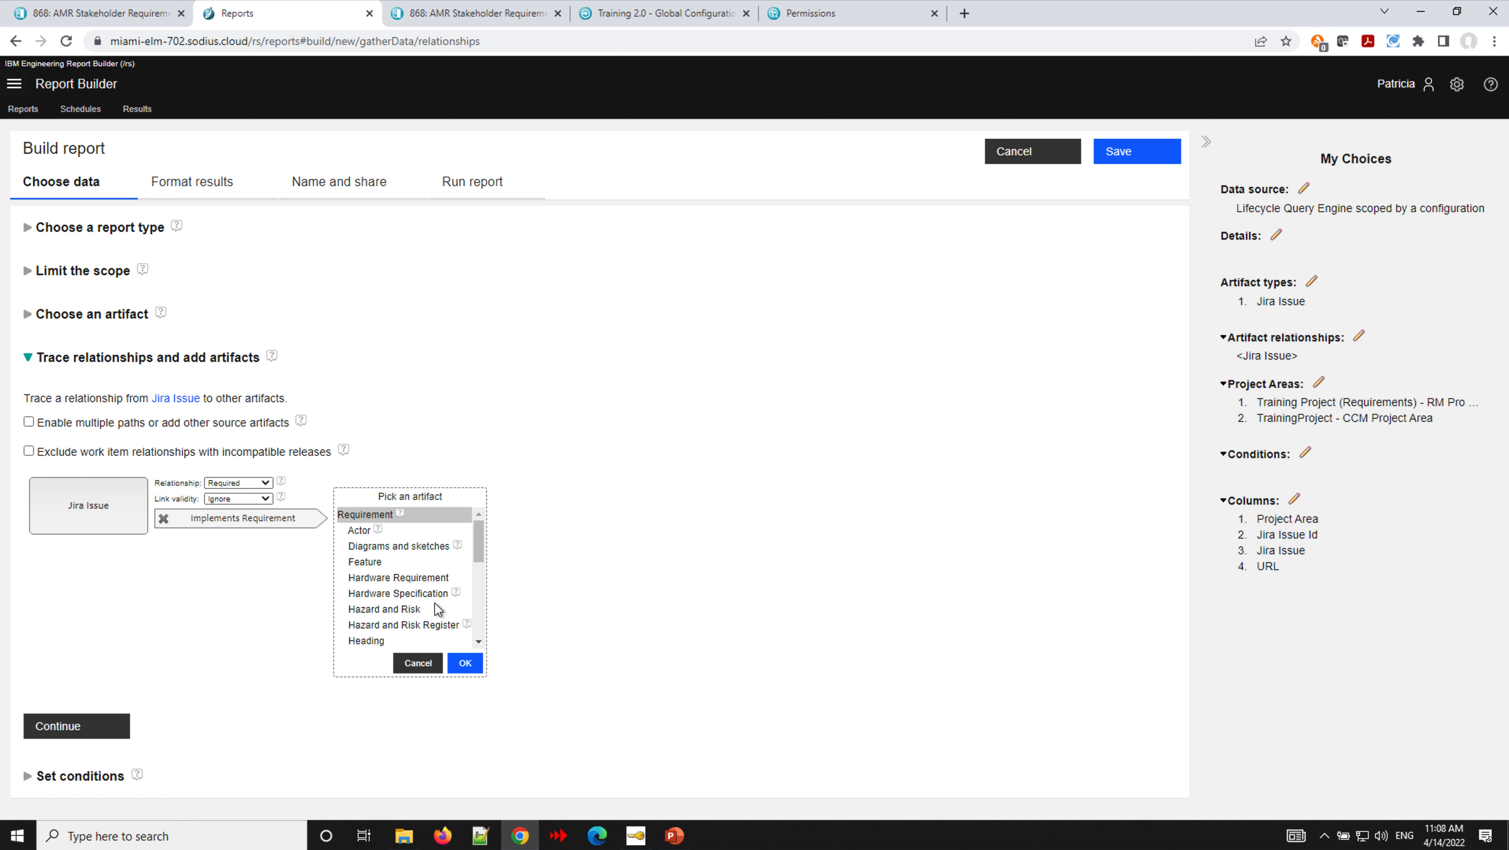
pyautogui.click(464, 663)
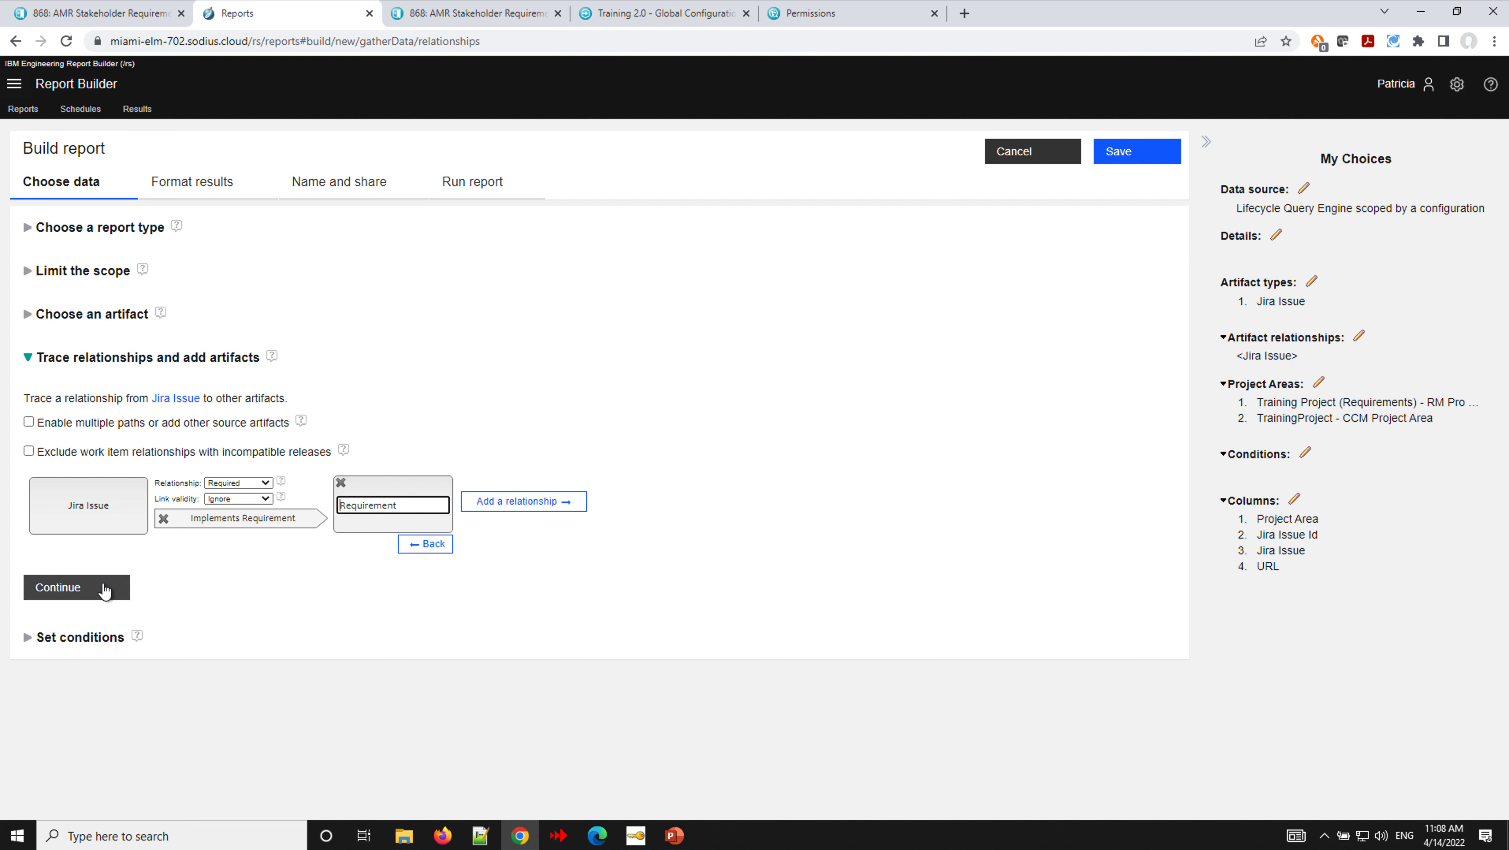
# Run the report for the Training 2.0 configuration.
pyautogui.click(454, 185)
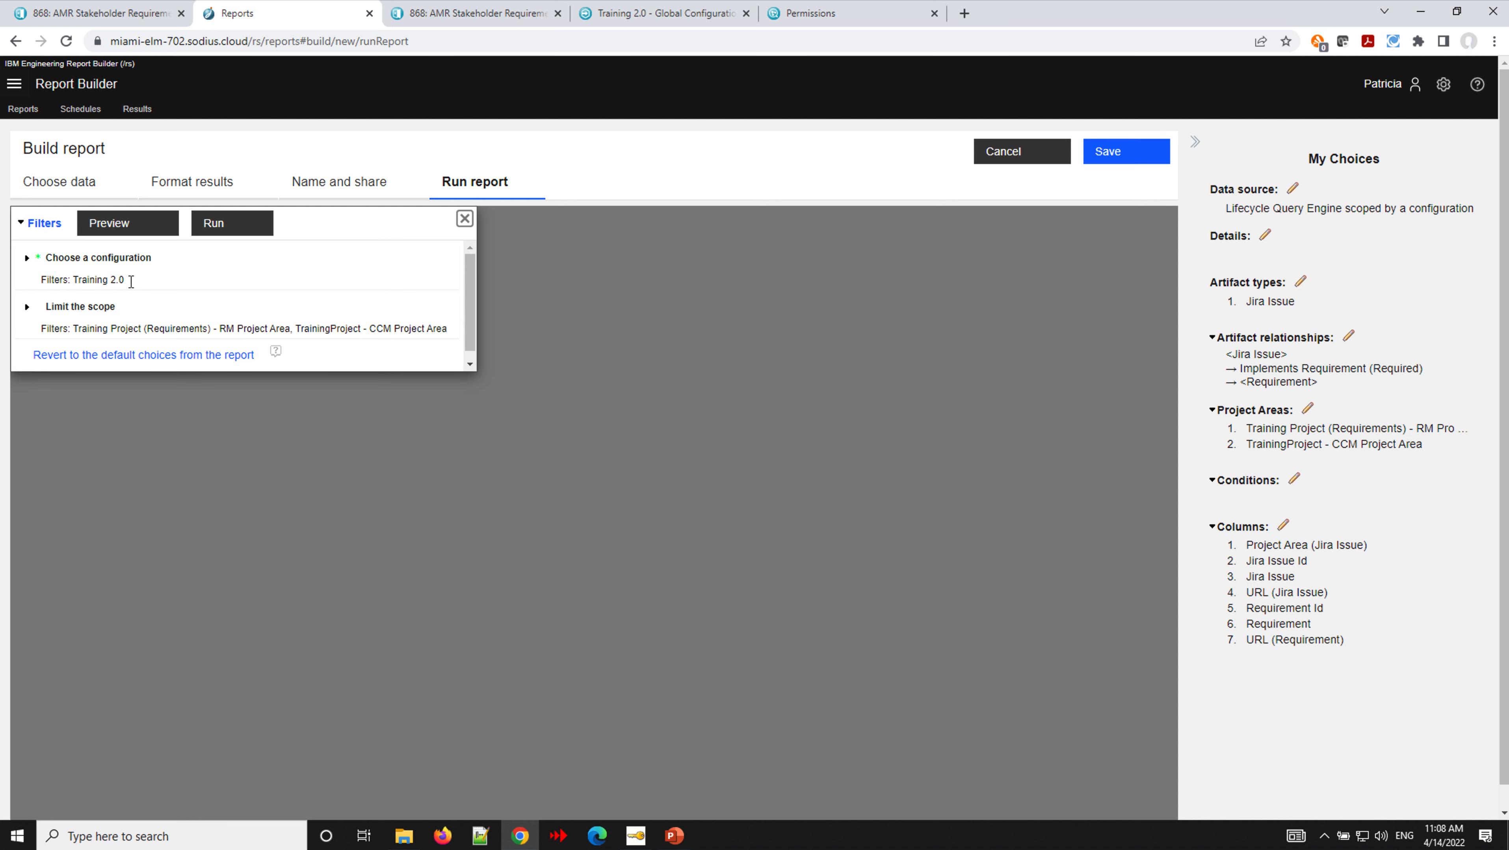
pyautogui.click(227, 222)
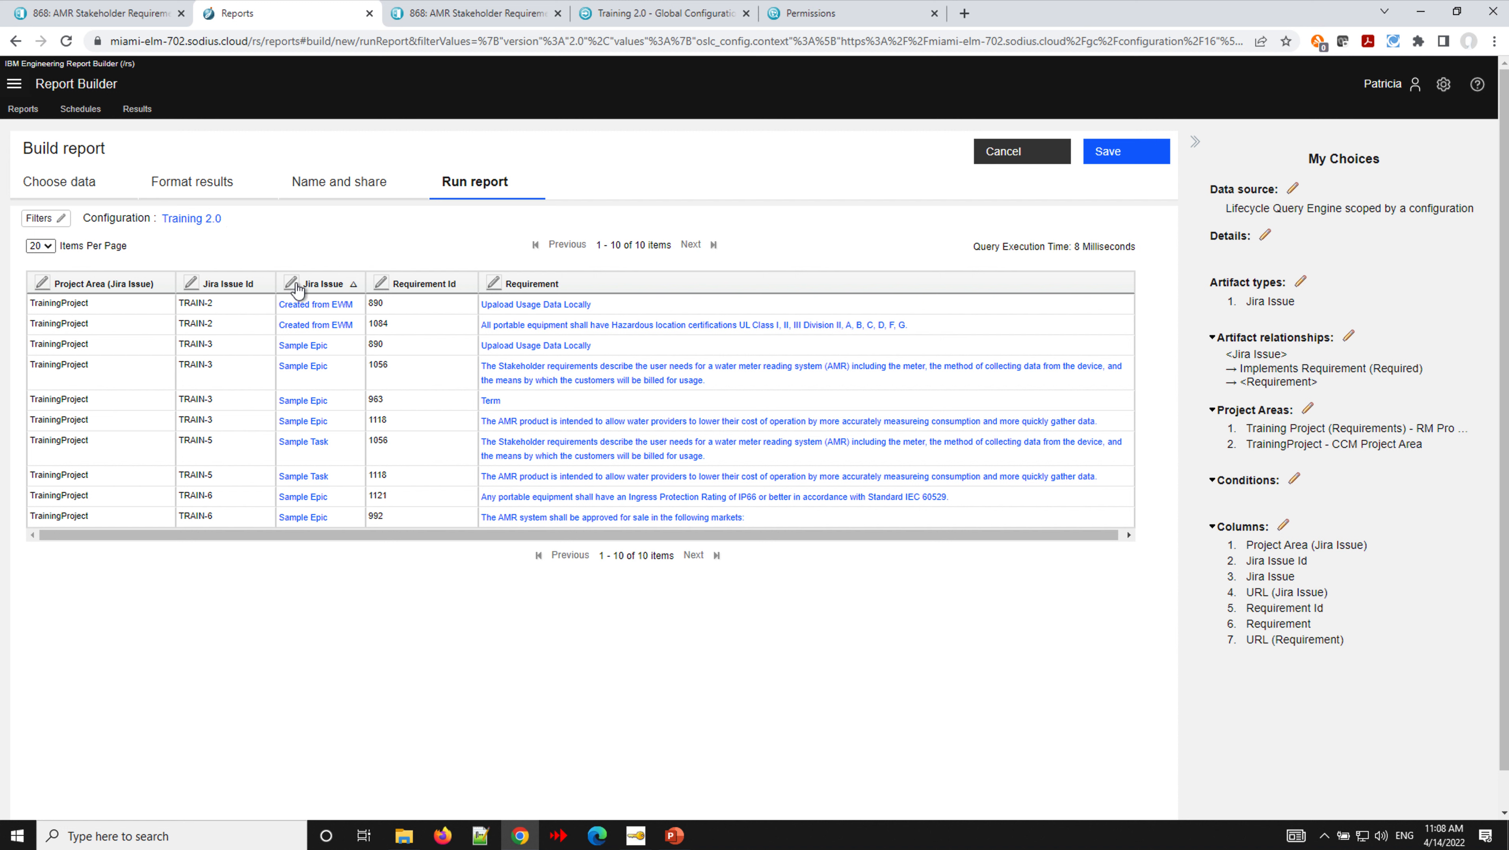
pyautogui.click(548, 288)
# Open the TRAIN-6 Sample Epic from the report in a separate browser tab, check its implemented requirements, and return to the report.
pyautogui.rightClick(299, 501)
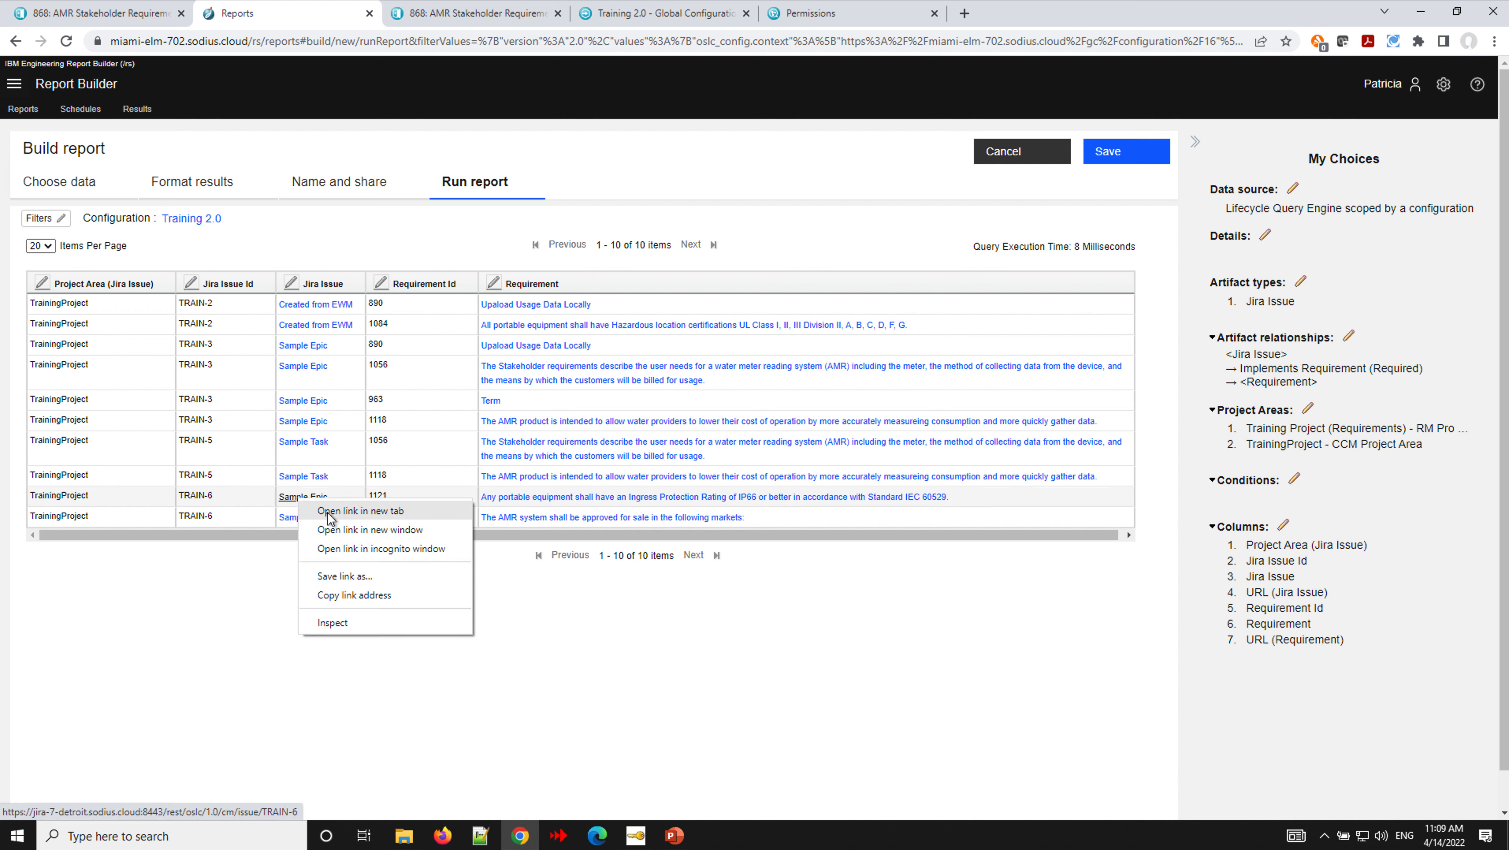
pyautogui.click(360, 511)
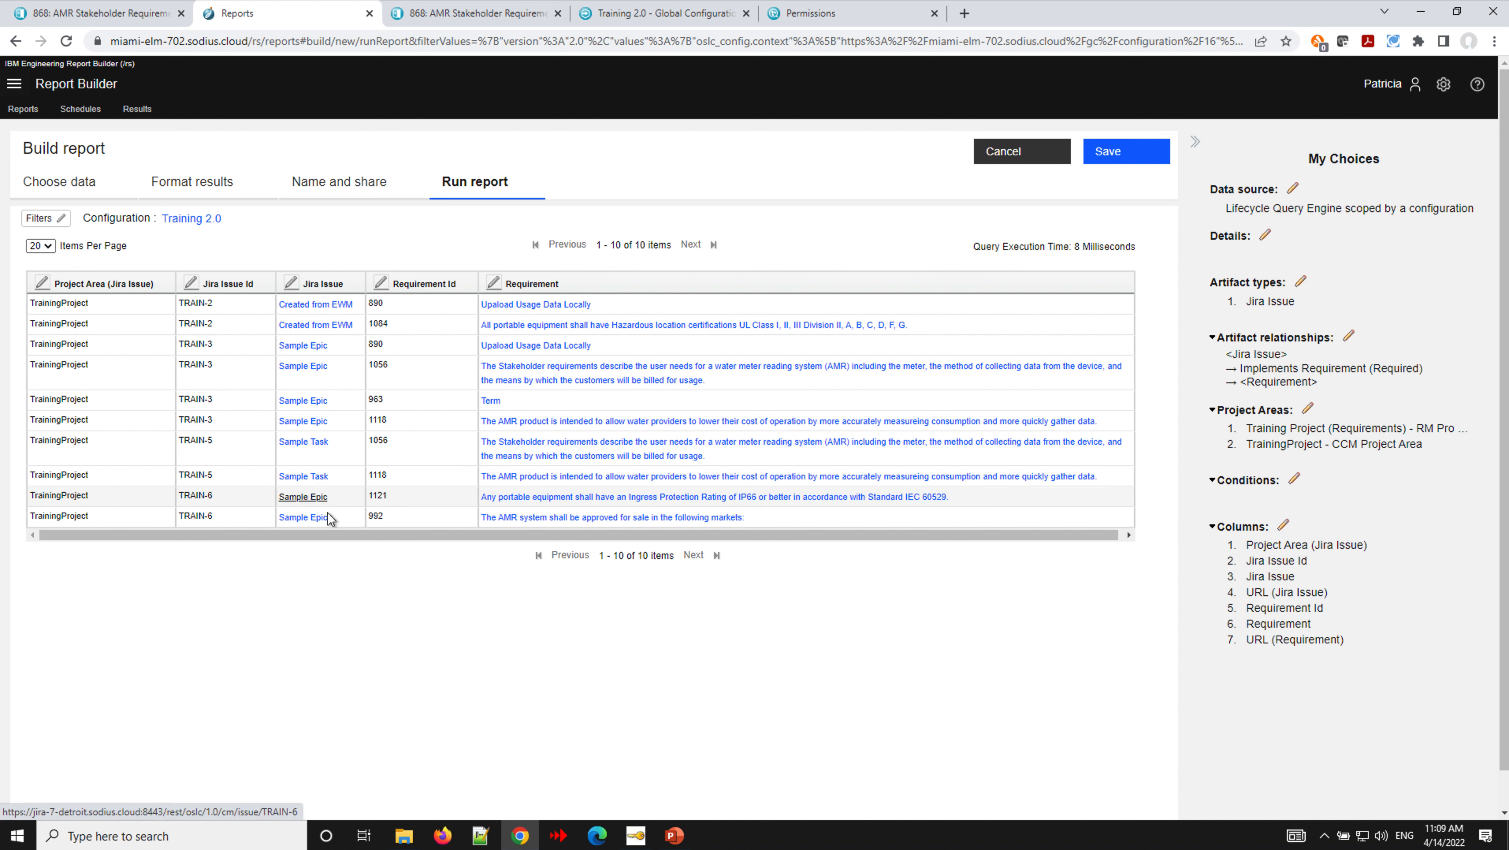
pyautogui.click(450, 22)
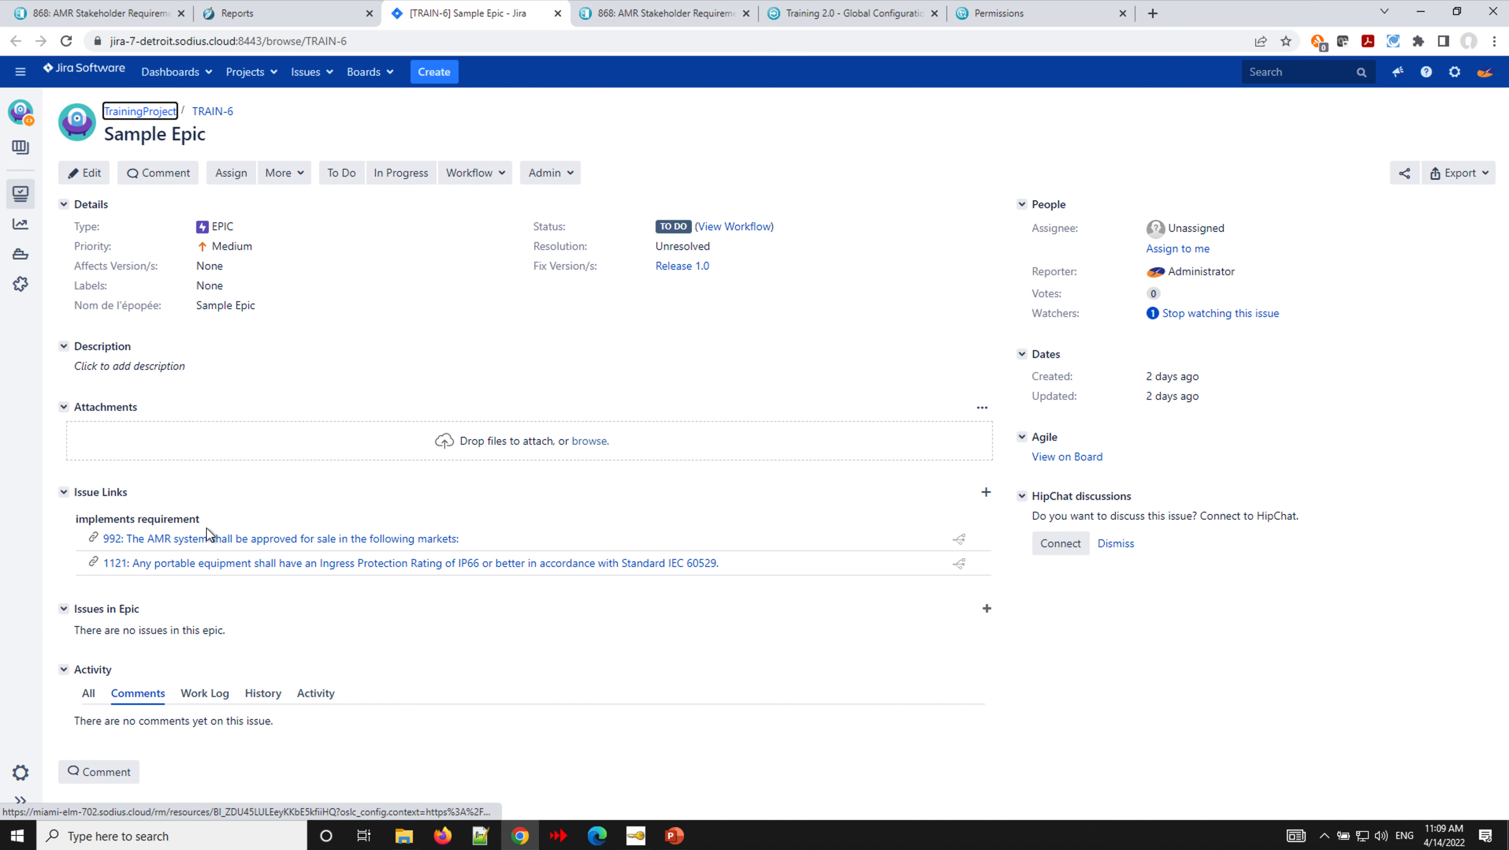
pyautogui.click(290, 16)
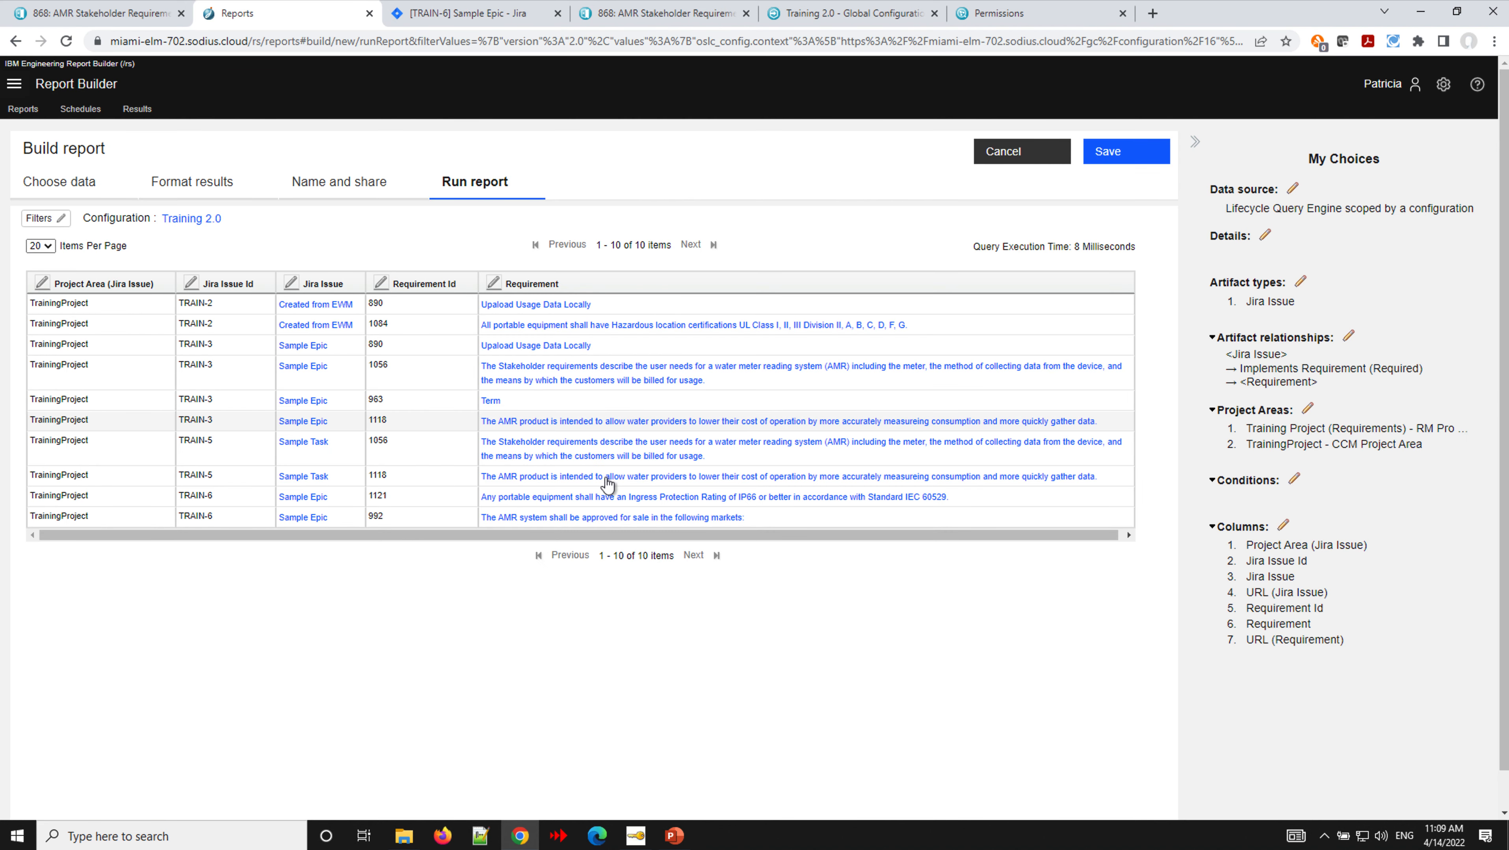
# Open requirement 1118 from the TRAIN-5 row in a separate browser tab, check its Implemented By link, and return to the report.
pyautogui.rightClick(610, 481)
pyautogui.click(645, 492)
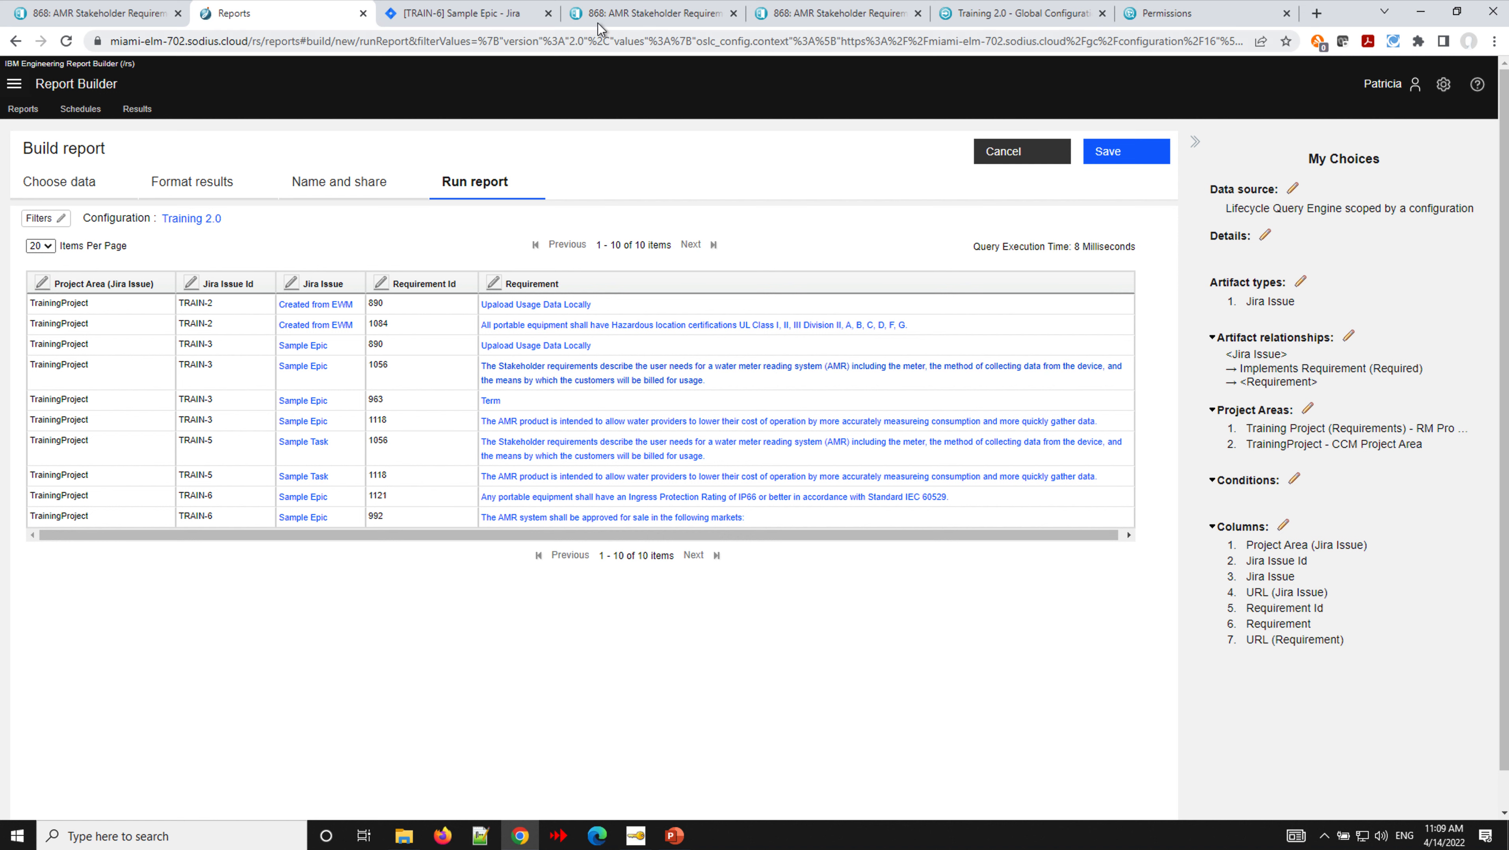
pyautogui.click(627, 15)
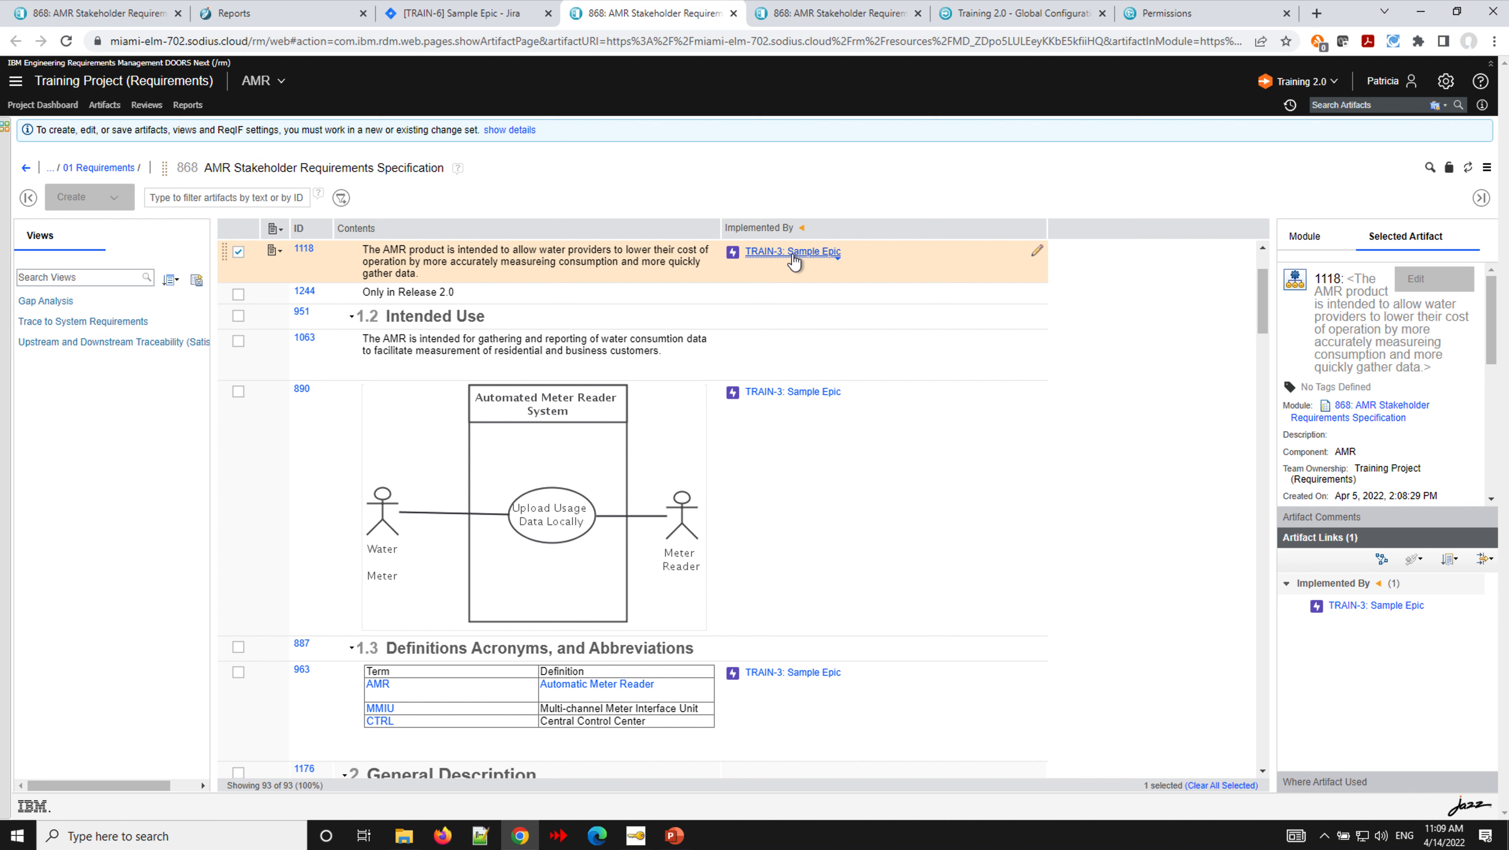
pyautogui.click(441, 13)
pyautogui.click(304, 18)
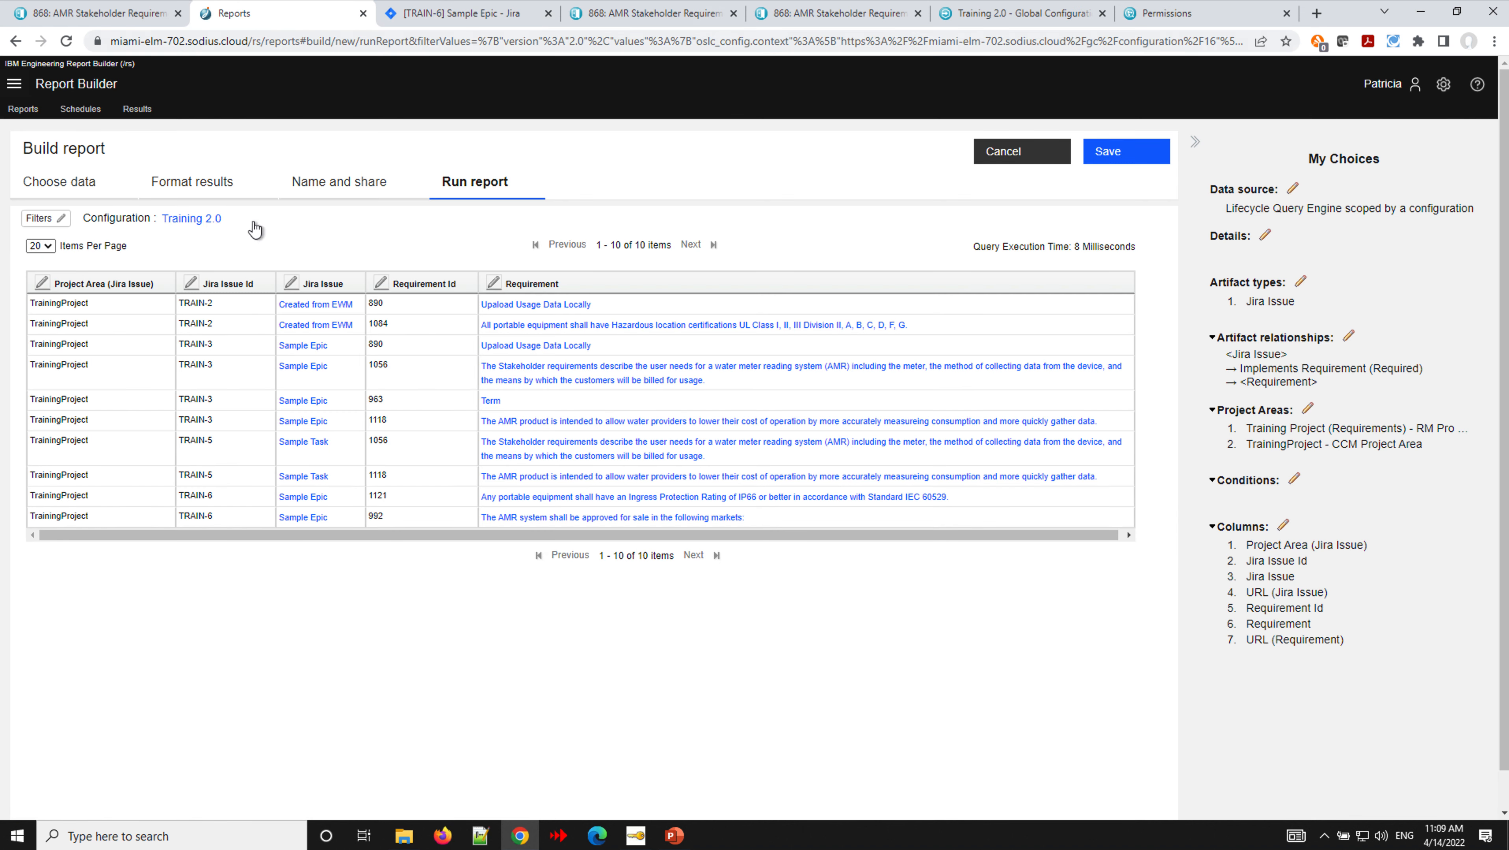
# Remove the Project Area (Jira Issue) column from the report's result format.
pyautogui.click(185, 184)
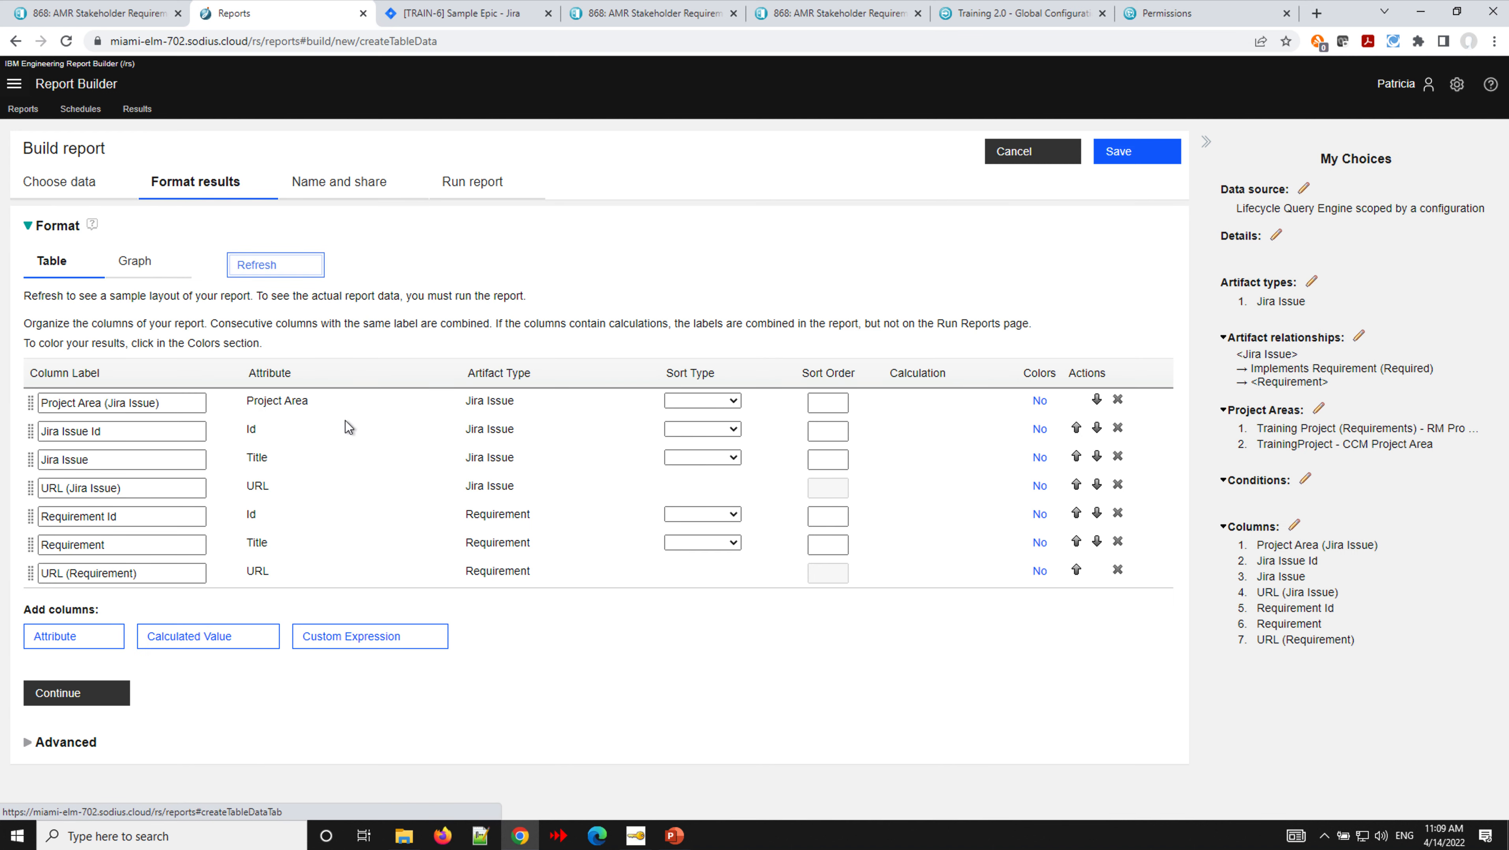
pyautogui.click(1118, 400)
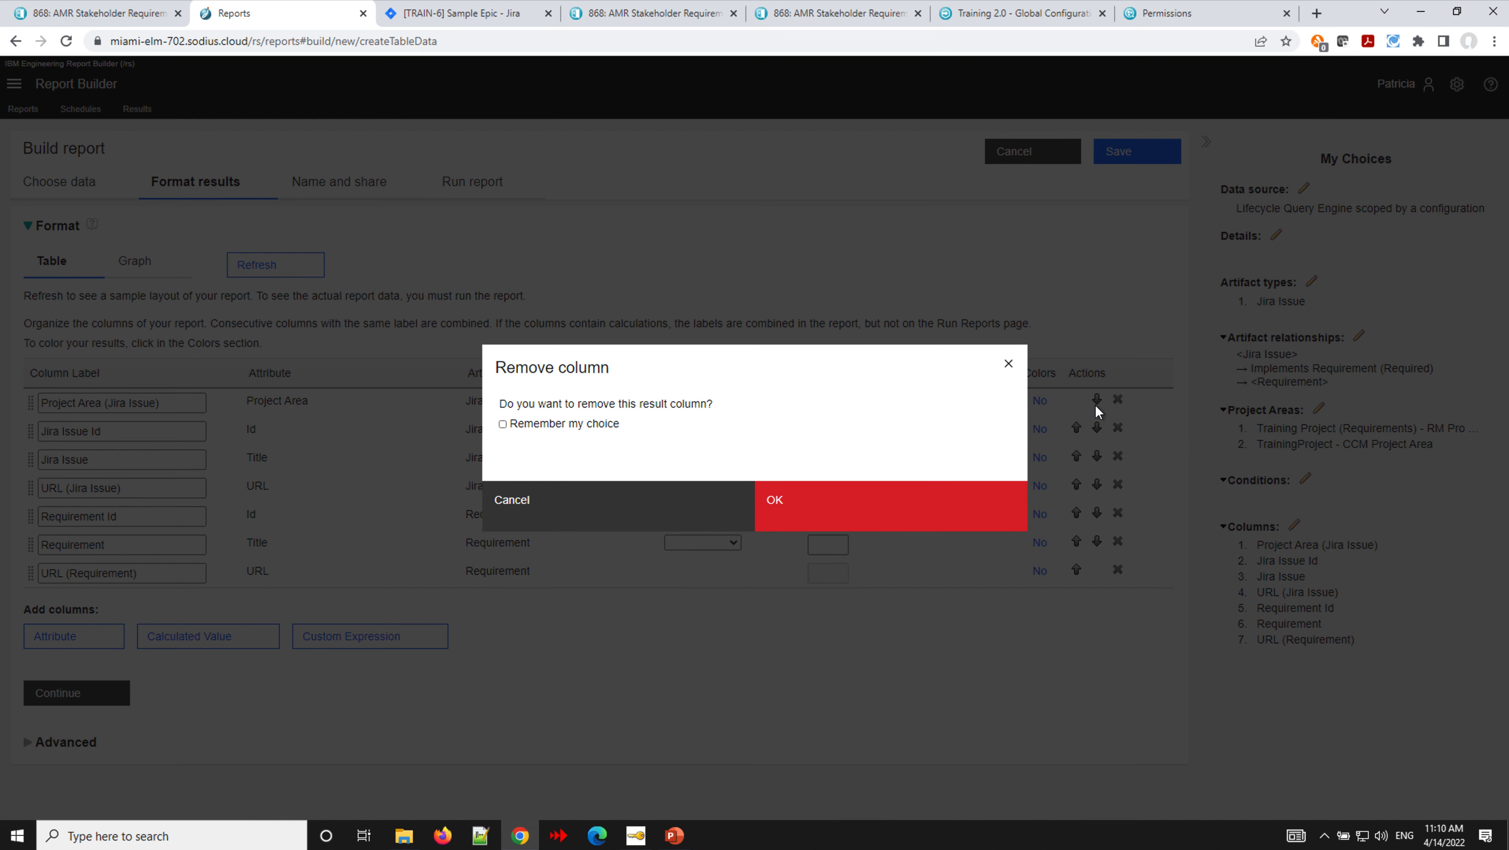
pyautogui.click(810, 519)
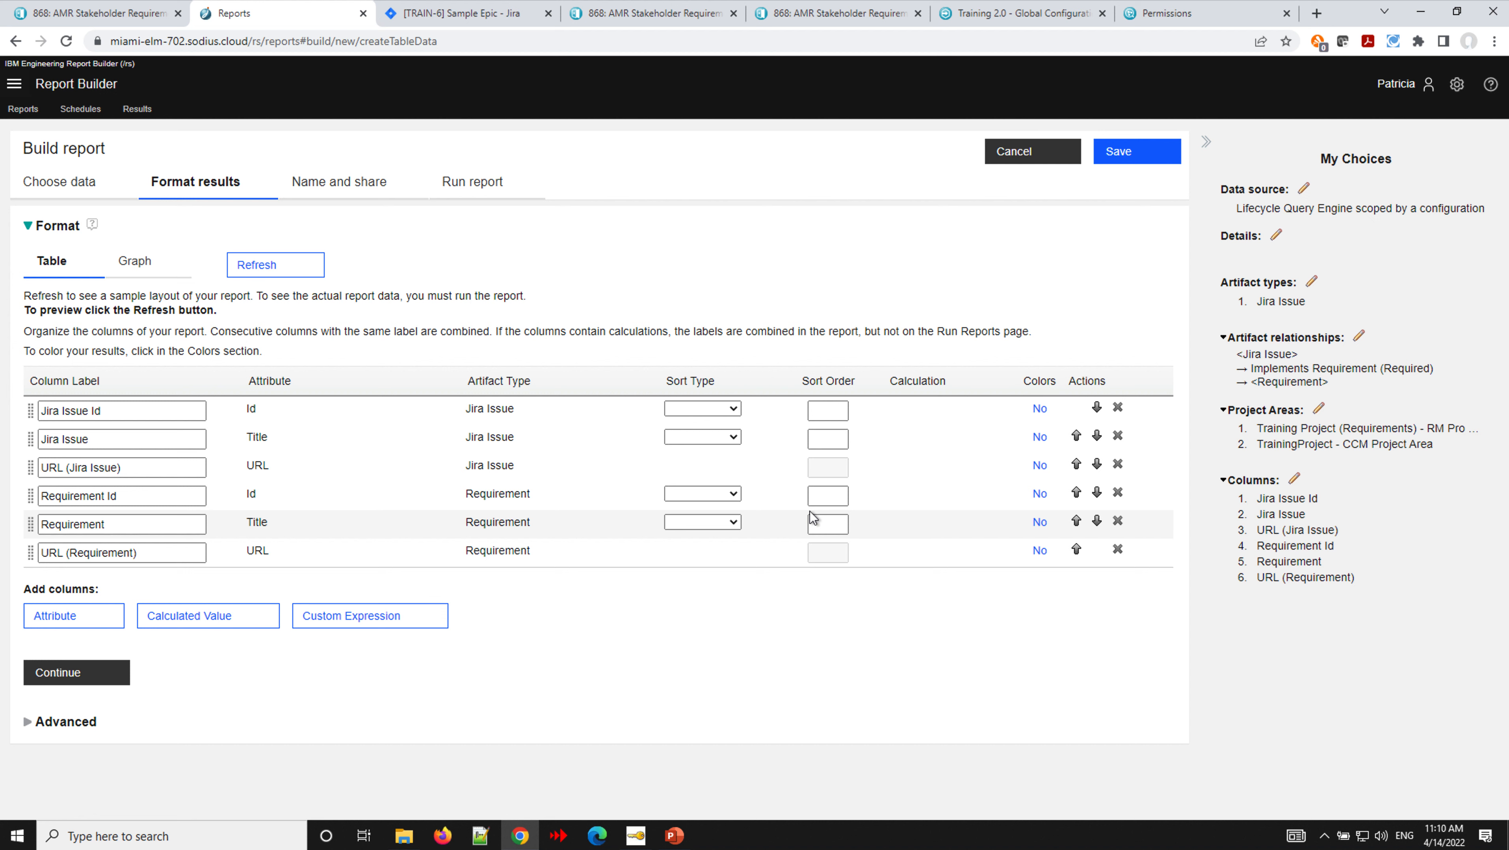
# Sort the results ascending by Jira Issue Id first and Jira Issue title second, and refresh the preview.
pyautogui.click(730, 407)
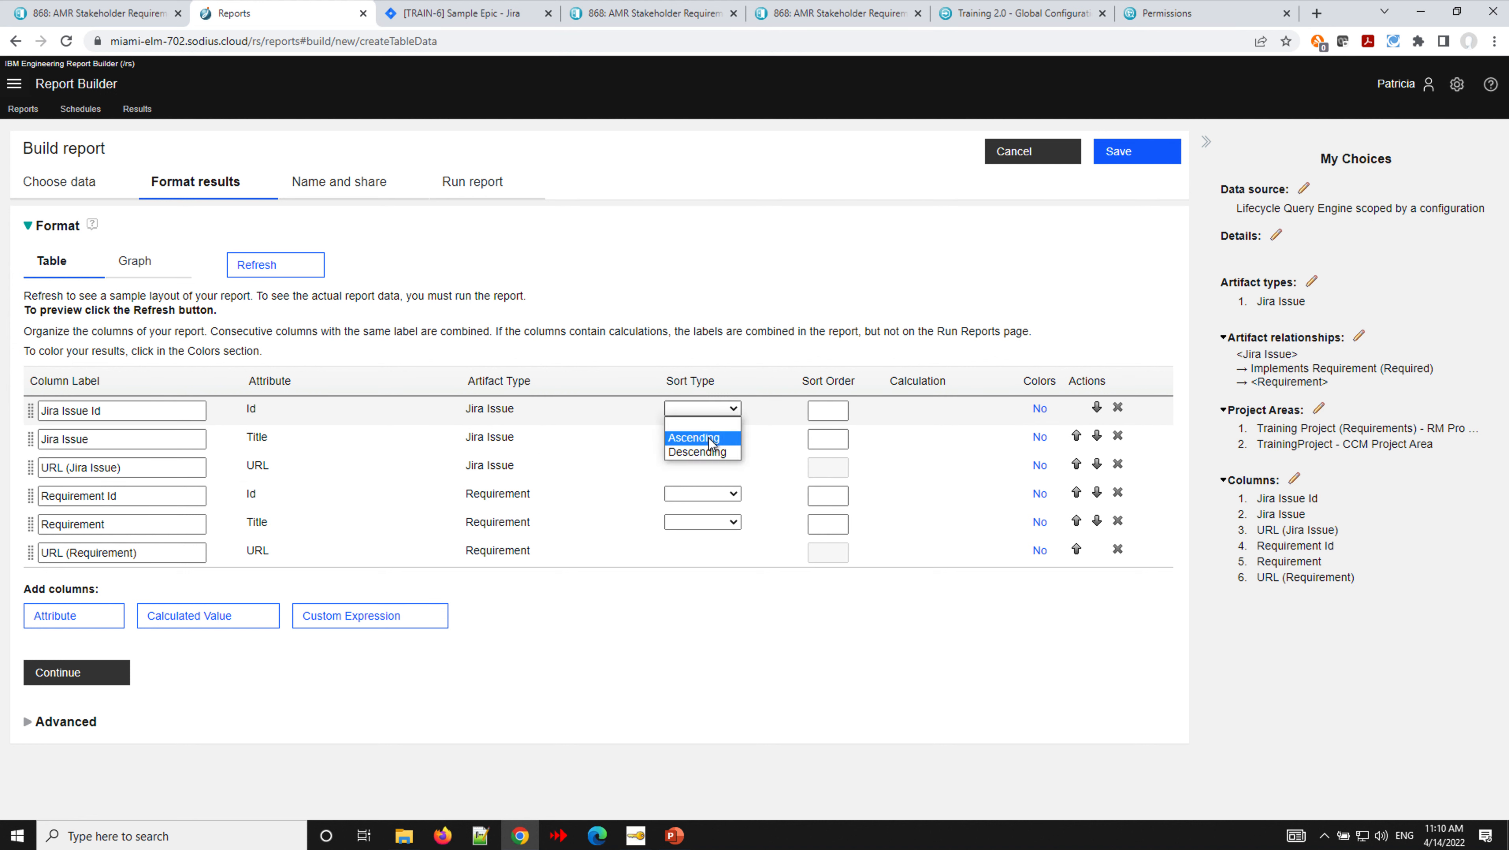
pyautogui.click(710, 441)
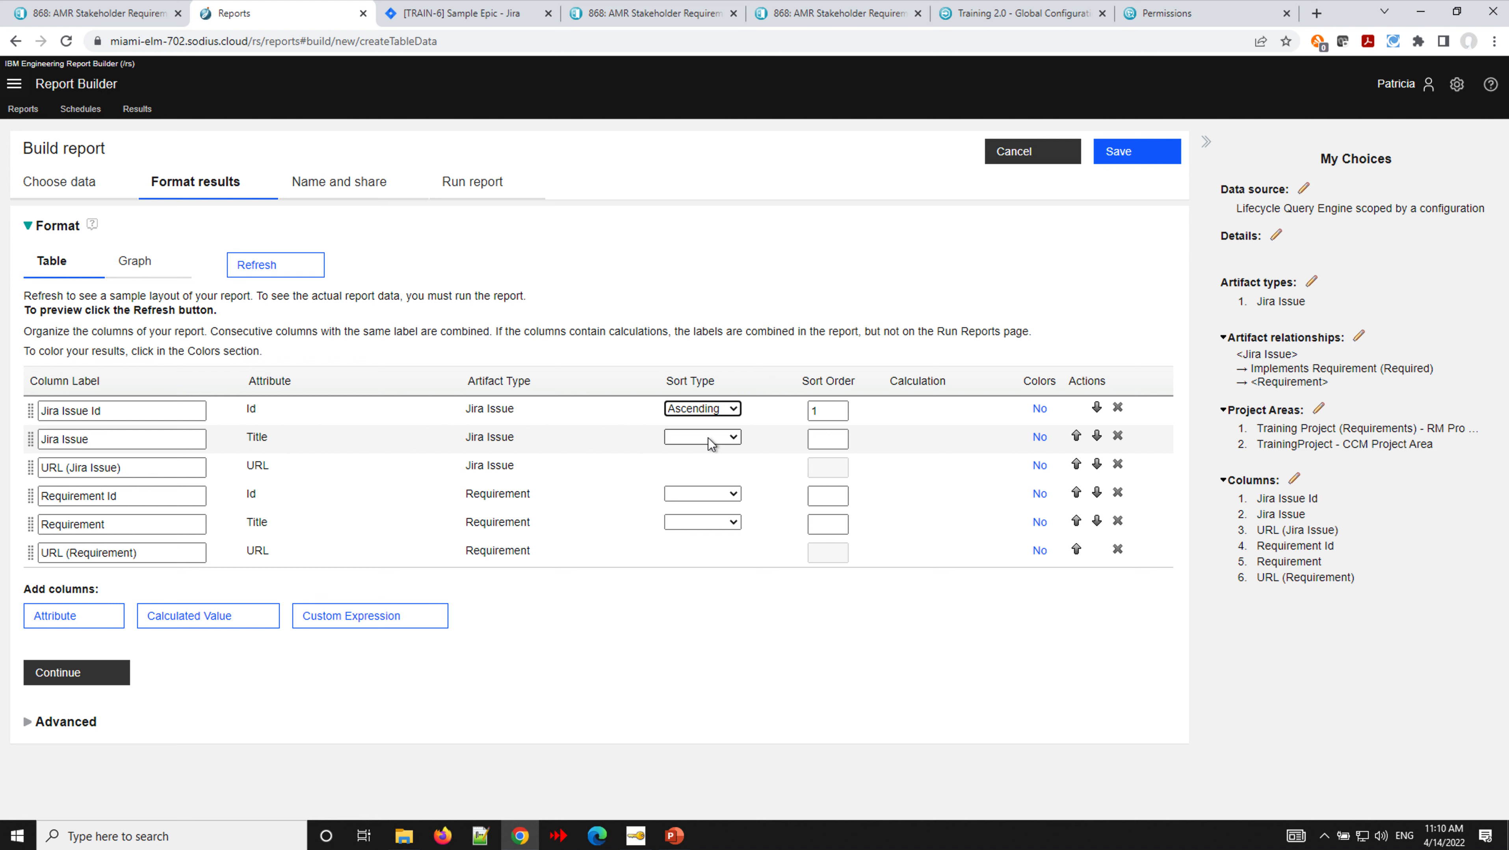
pyautogui.click(264, 271)
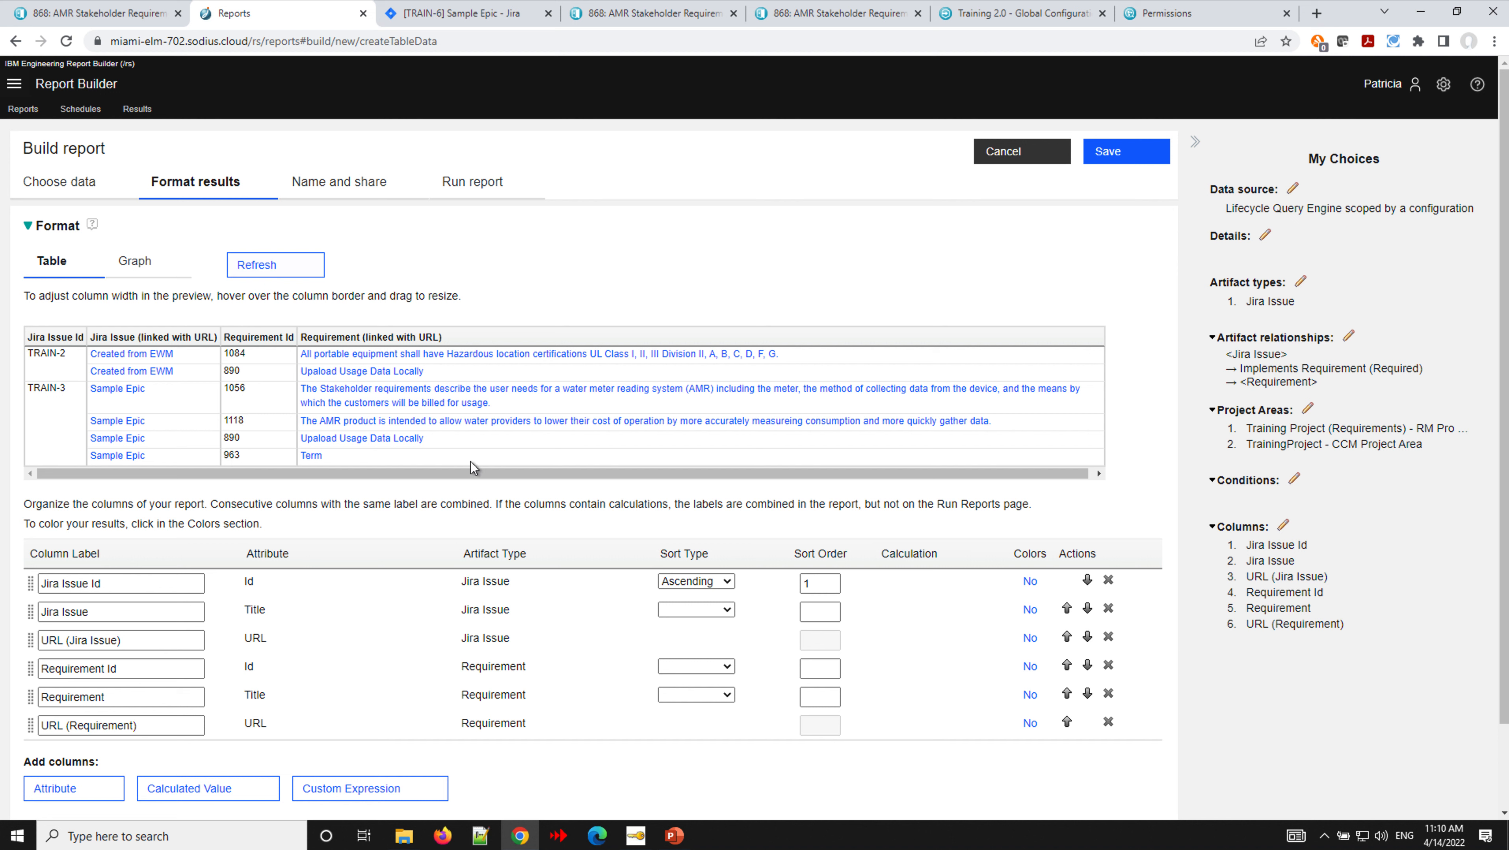
pyautogui.click(721, 609)
pyautogui.click(724, 639)
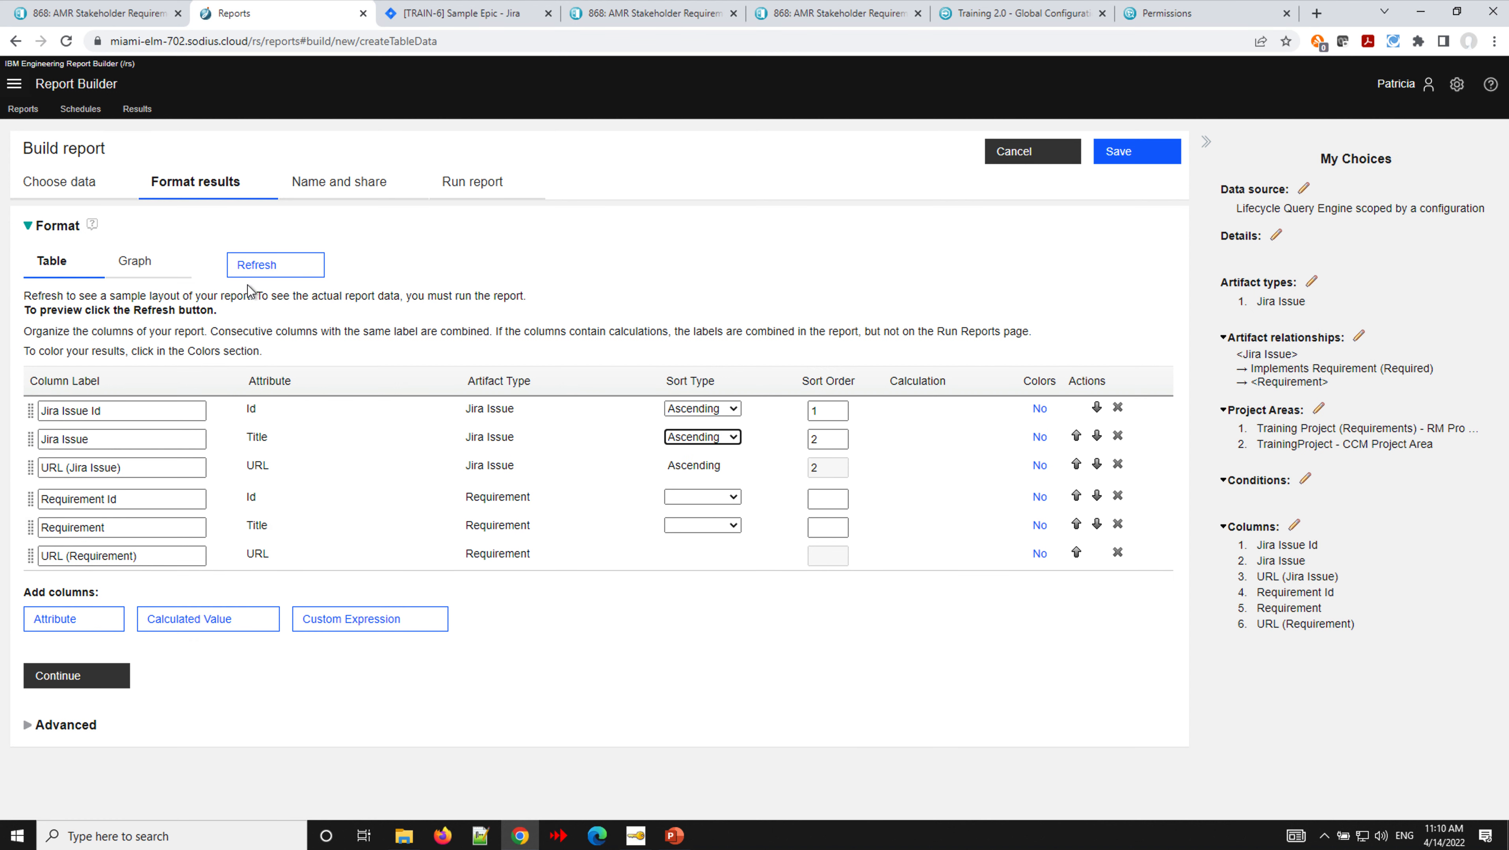
pyautogui.click(259, 264)
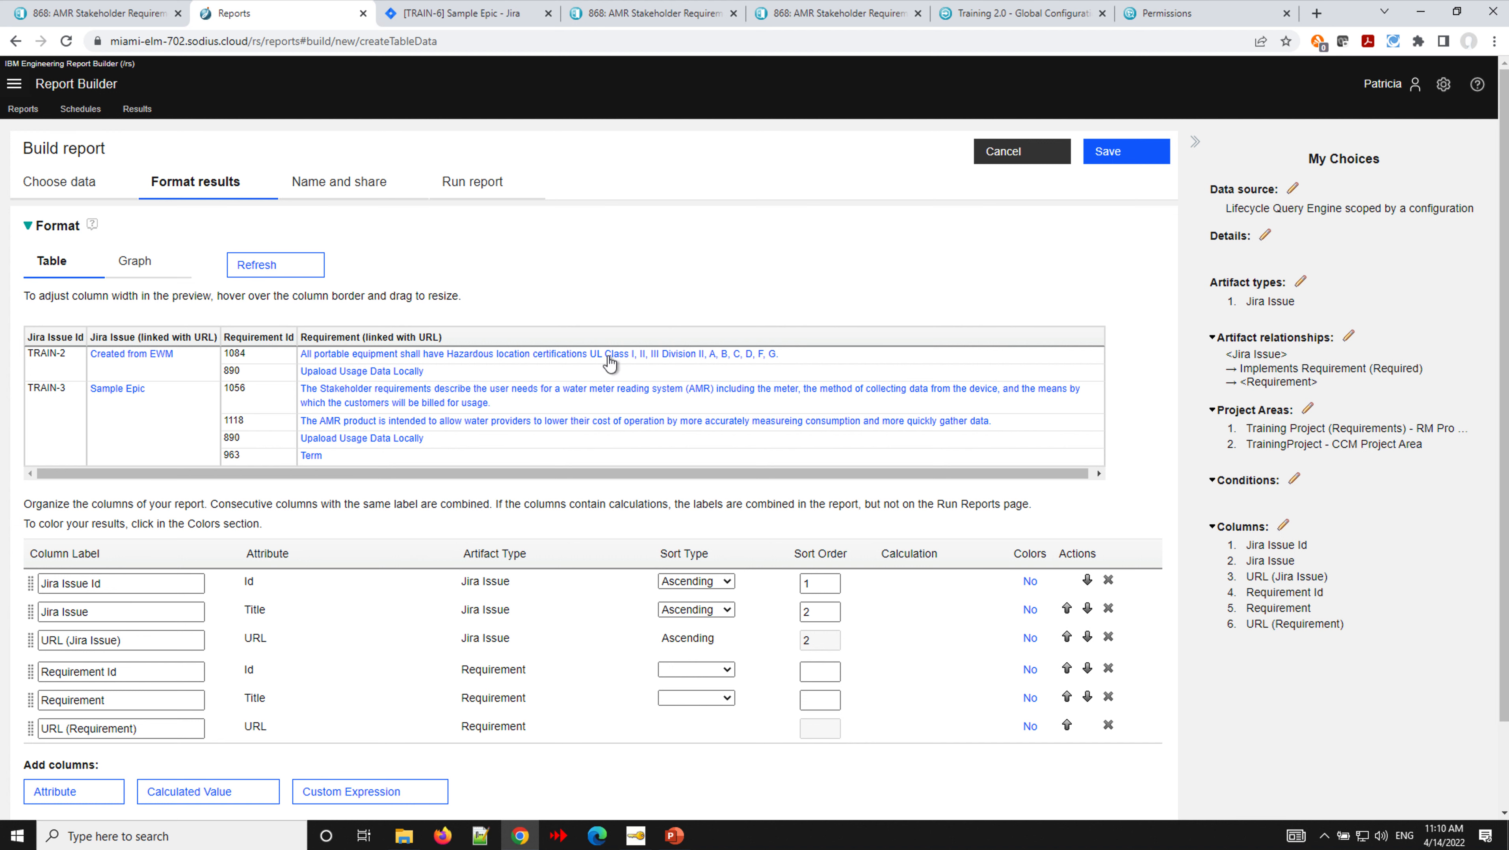
# Add the Jira Issue attribute Creation Date as a report column.
pyautogui.scroll(-2, 75, 749)
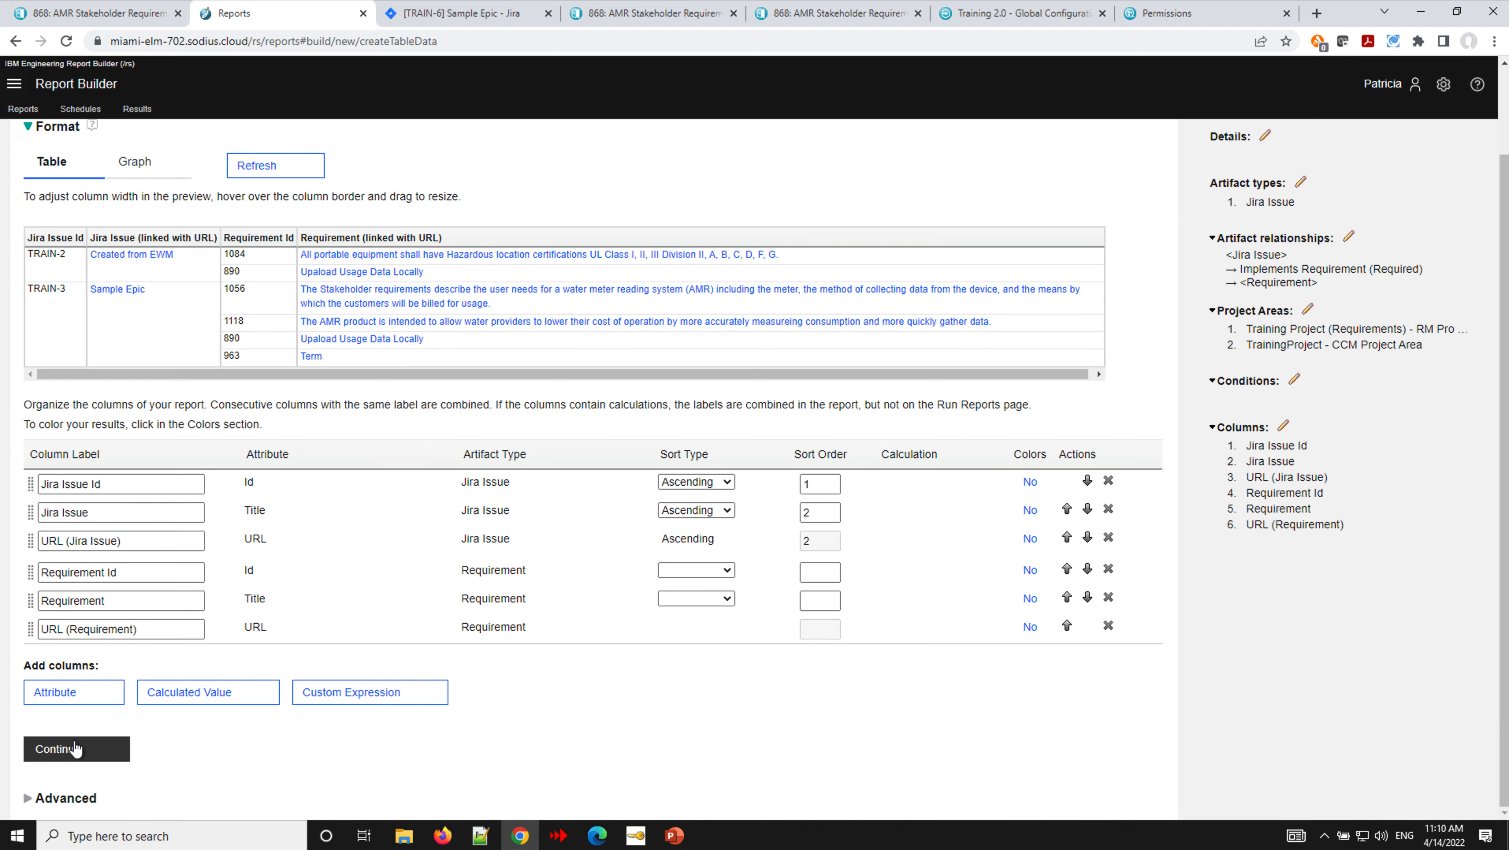
pyautogui.click(71, 694)
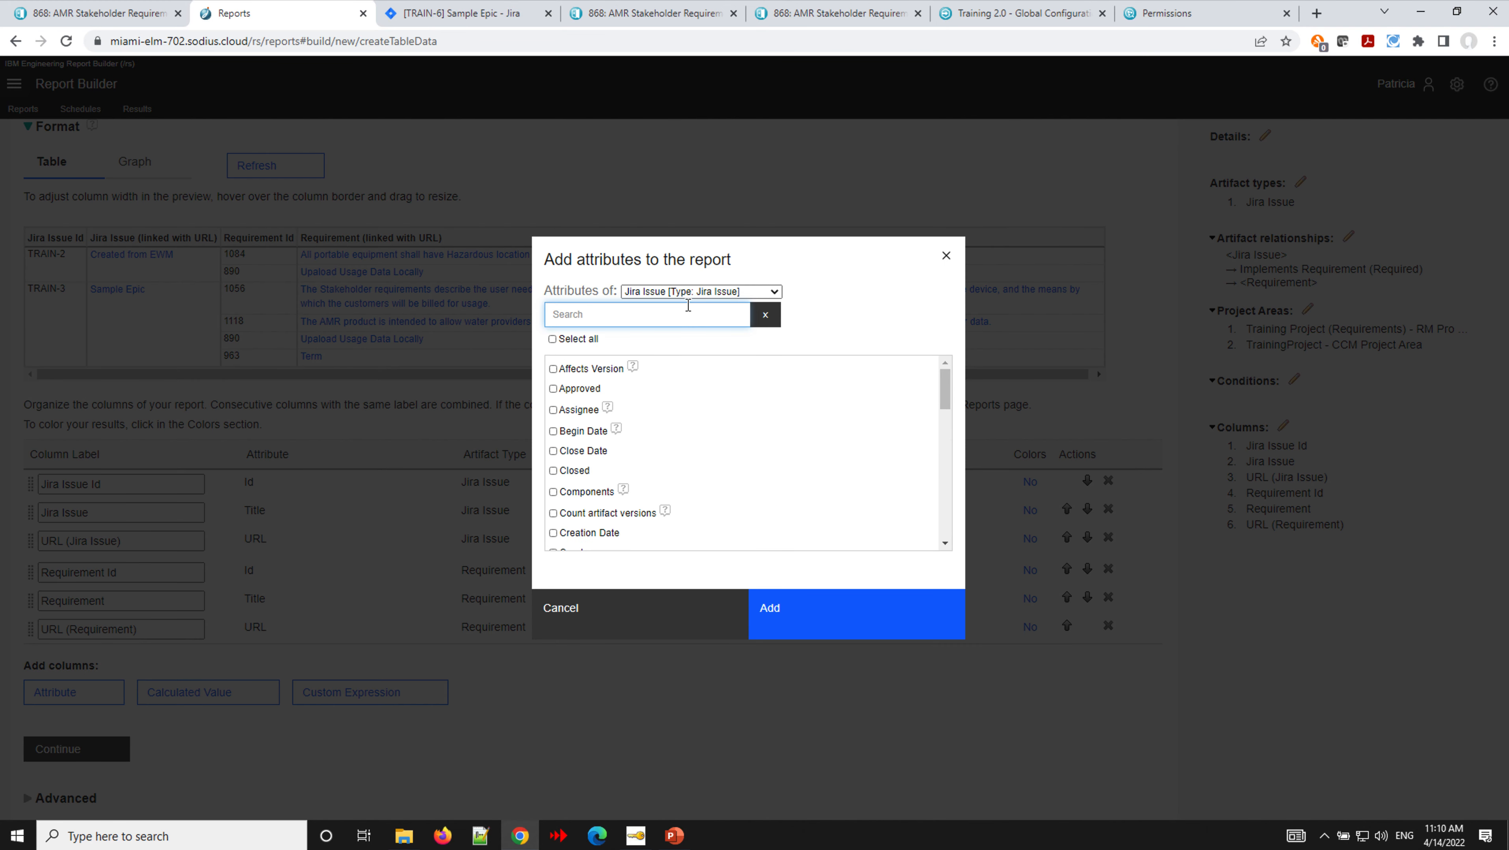
pyautogui.moveTo(945, 386)
pyautogui.mouseDown()
pyautogui.moveTo(944, 454)
pyautogui.moveTo(941, 417)
pyautogui.mouseUp()
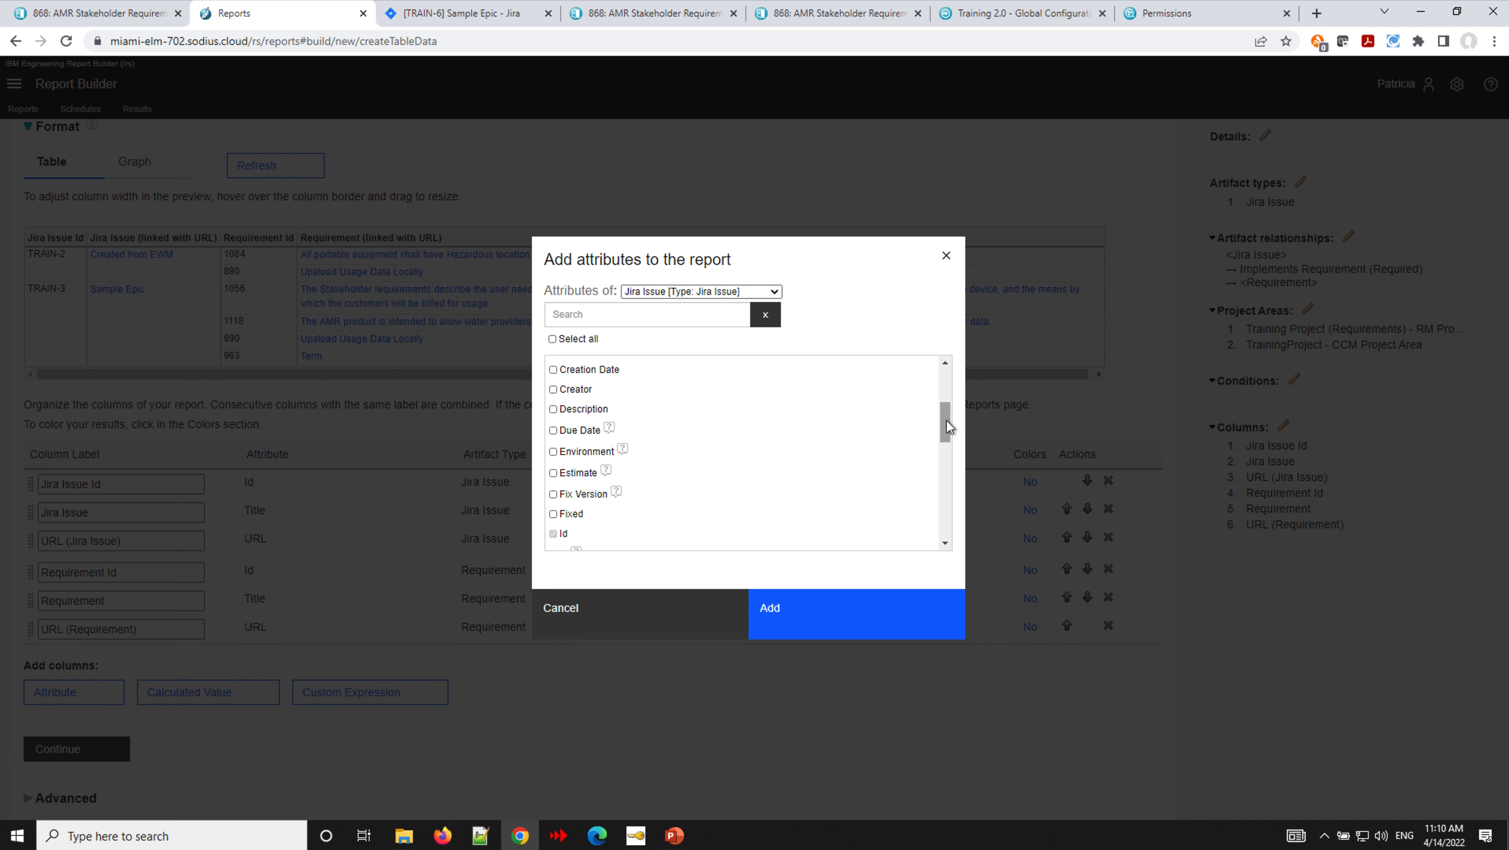
pyautogui.click(553, 369)
pyautogui.click(776, 613)
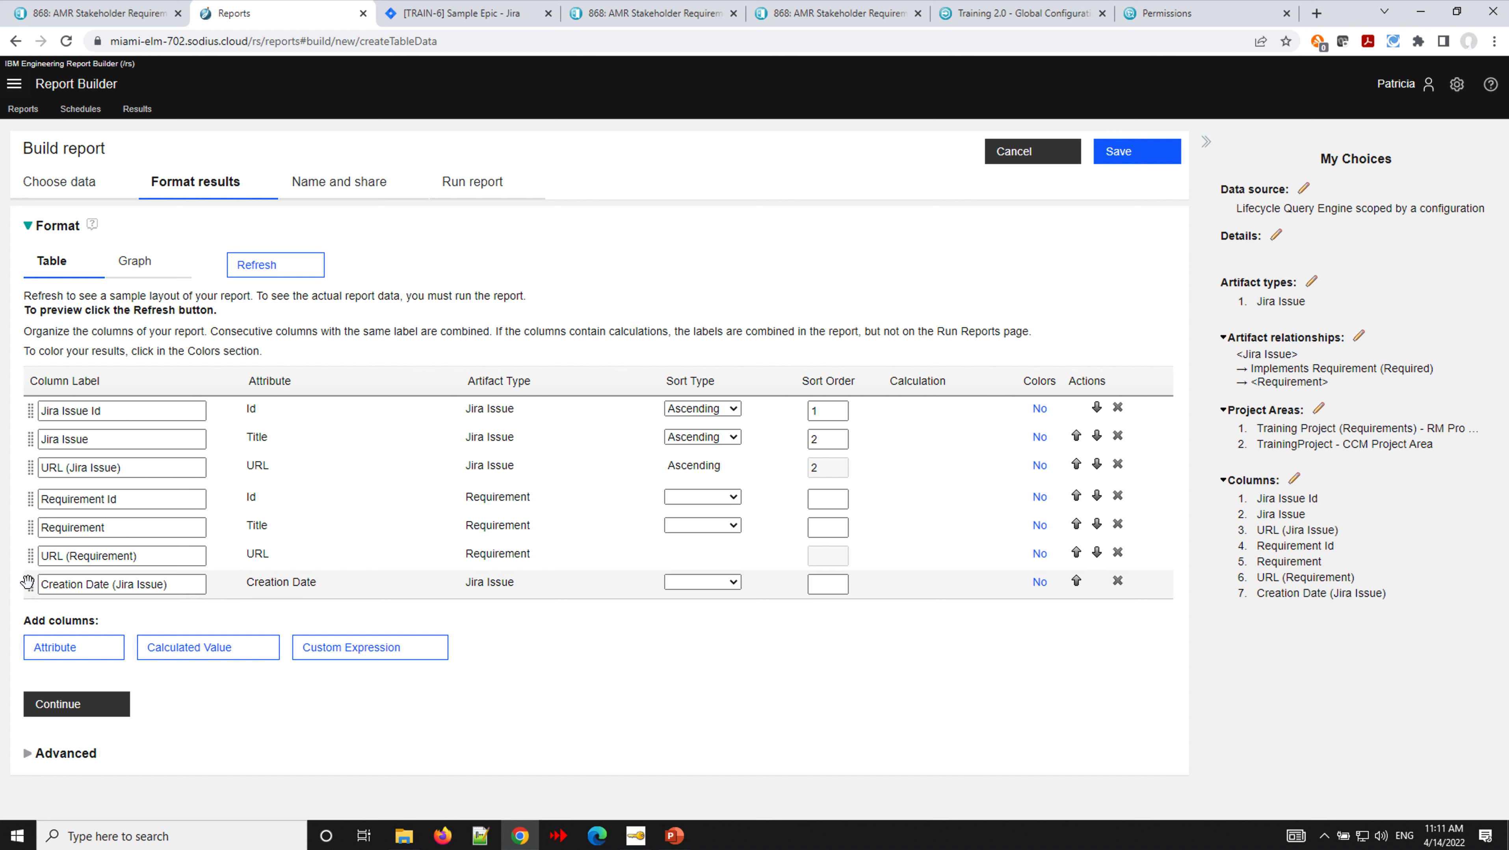
# Move the Creation Date (Jira Issue) column directly before Requirement Id and refresh the table preview.
pyautogui.moveTo(28, 583); pyautogui.dragTo(29, 487)
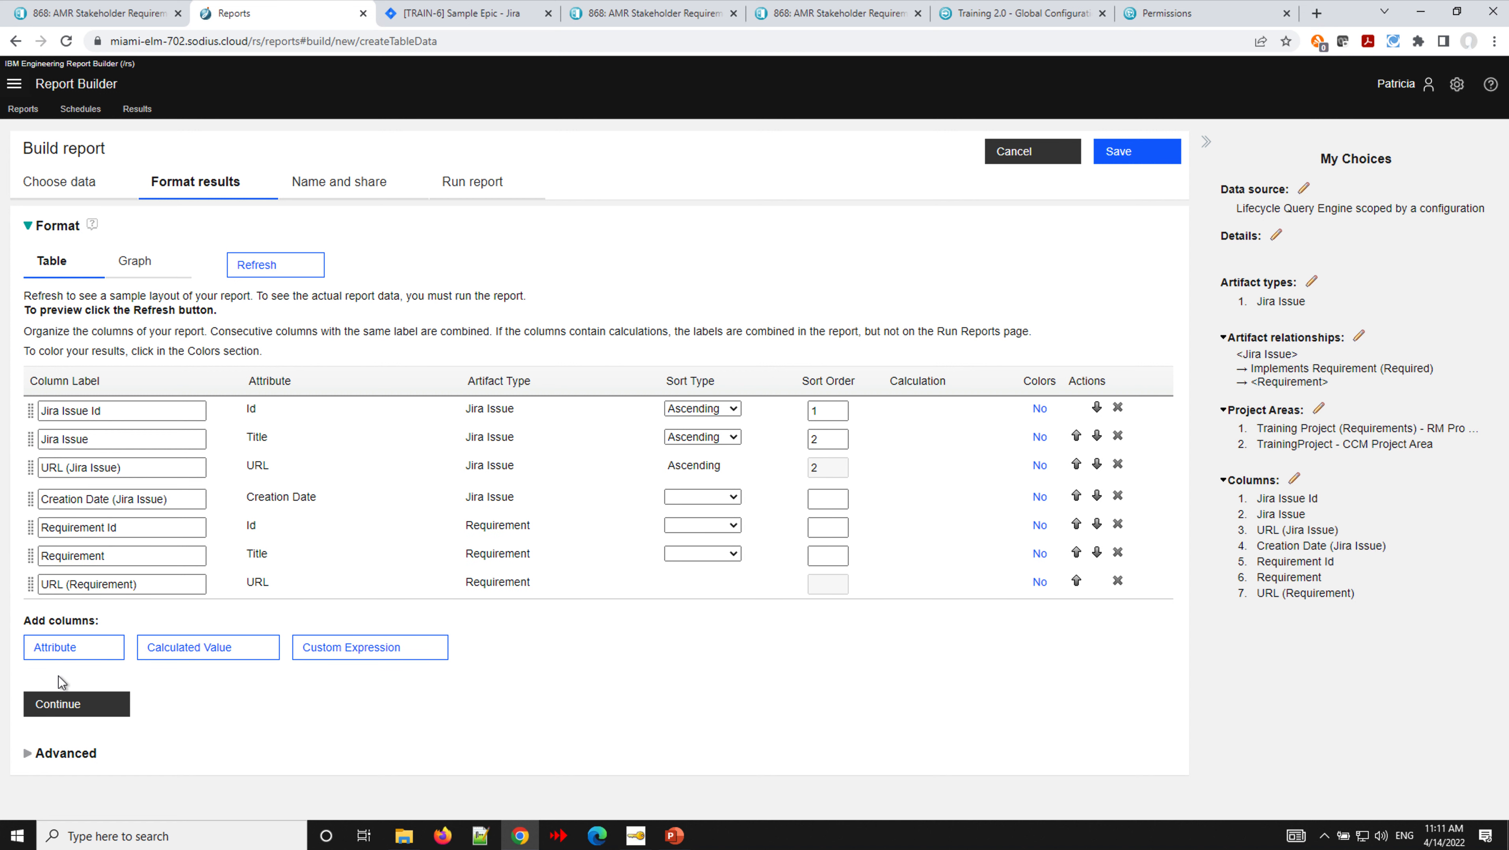
pyautogui.click(253, 255)
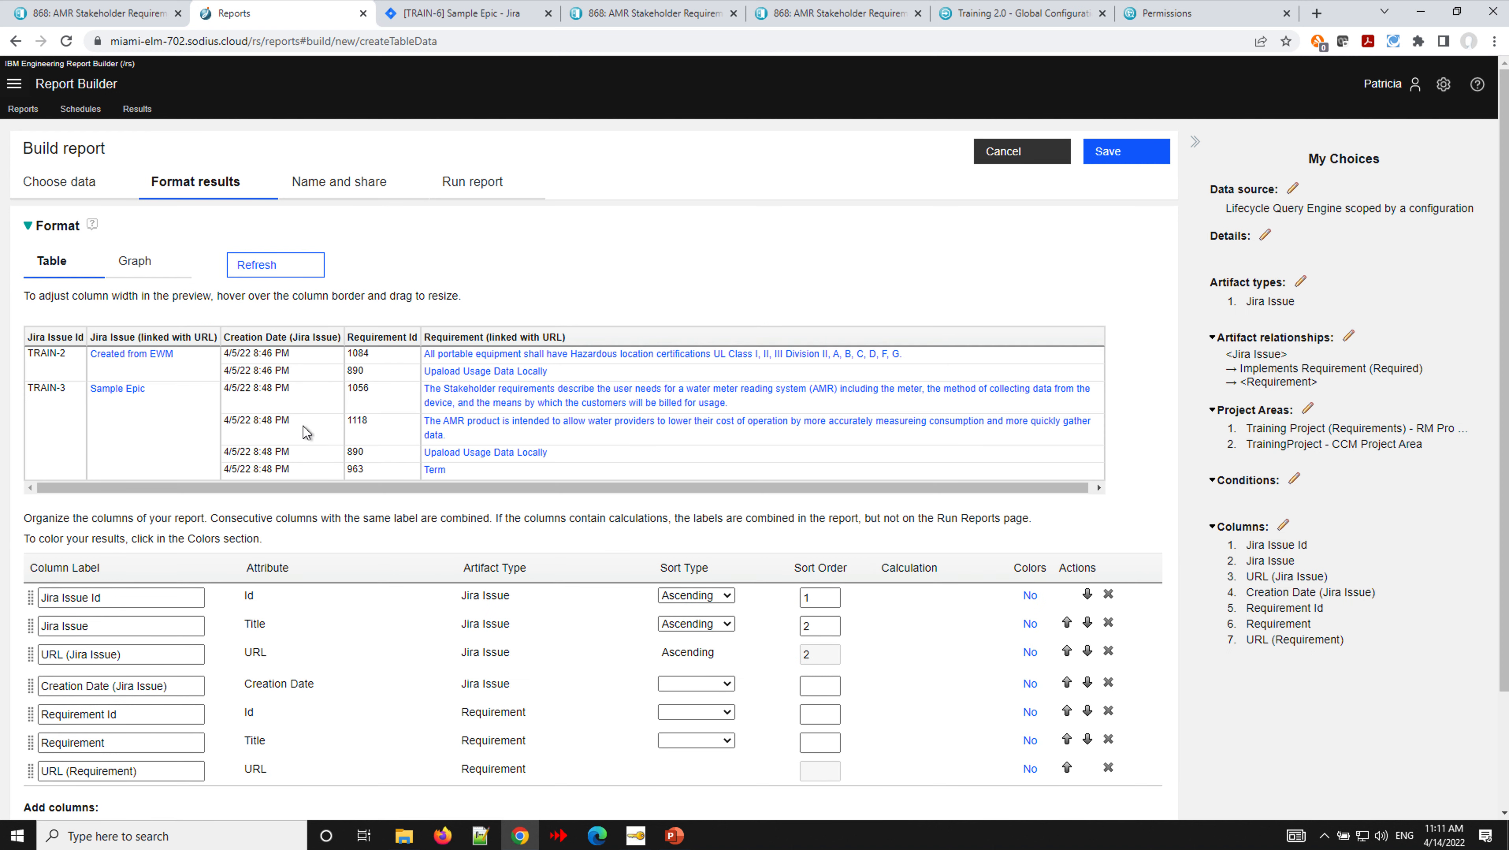
pyautogui.scroll(-3, 212, 616)
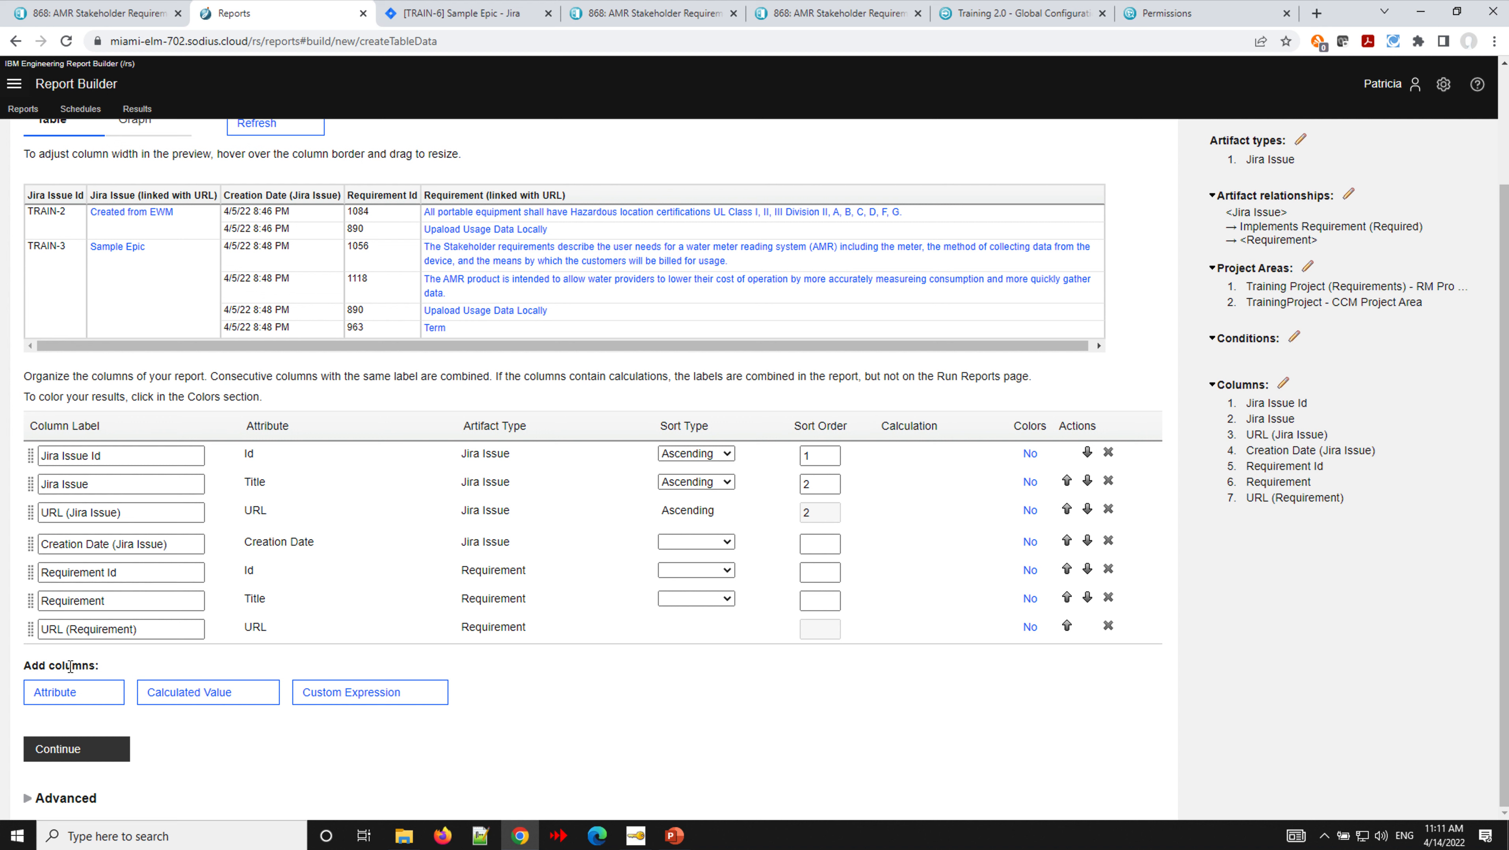
pyautogui.scroll(3, 70, 665)
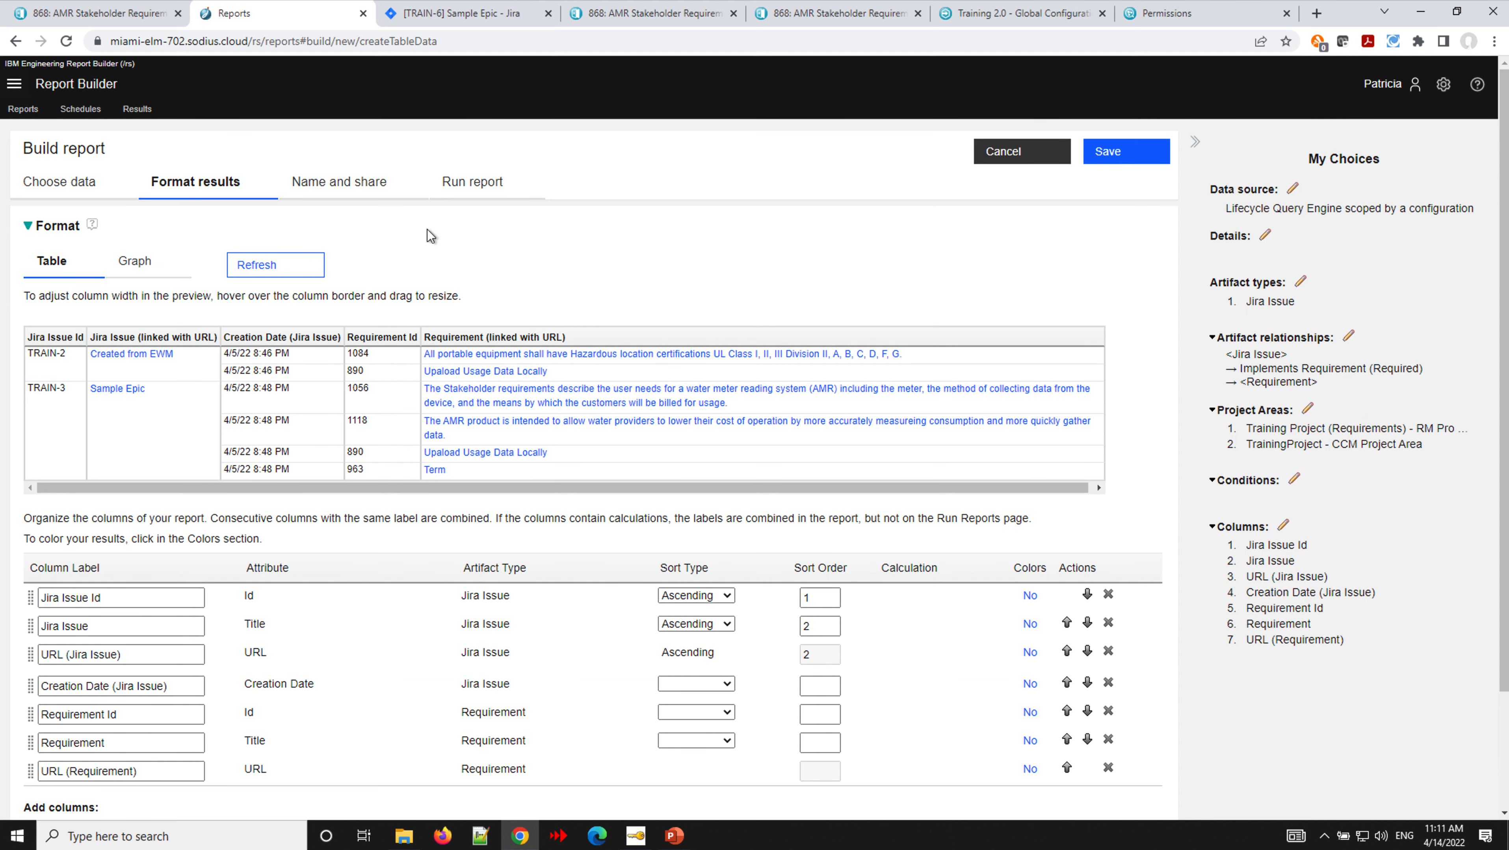
# Run the report with the Training 2.0 configuration and review the requirements linked to each Jira issue.
pyautogui.click(472, 184)
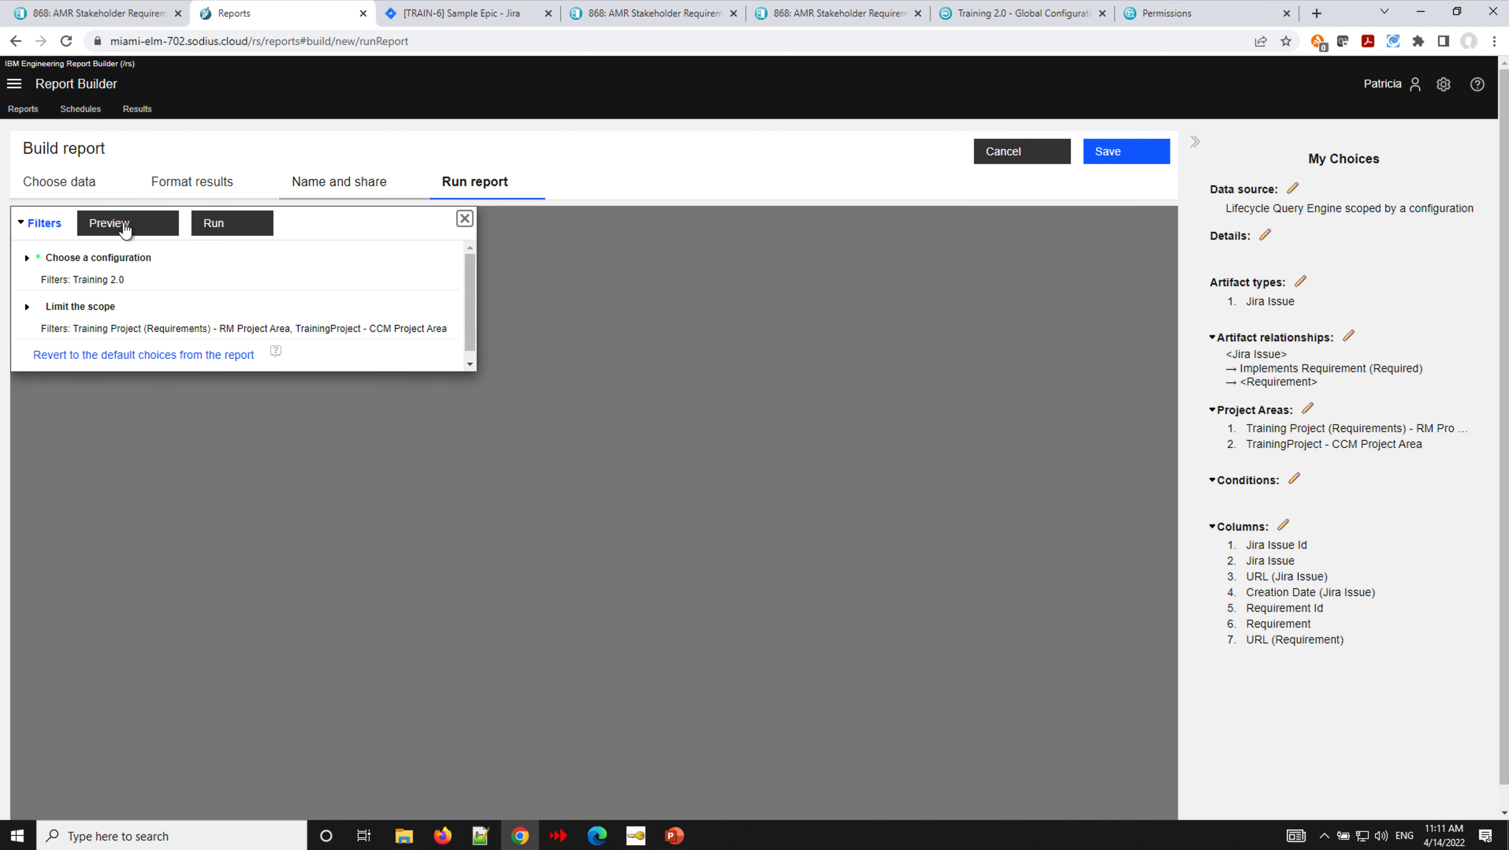
pyautogui.click(241, 230)
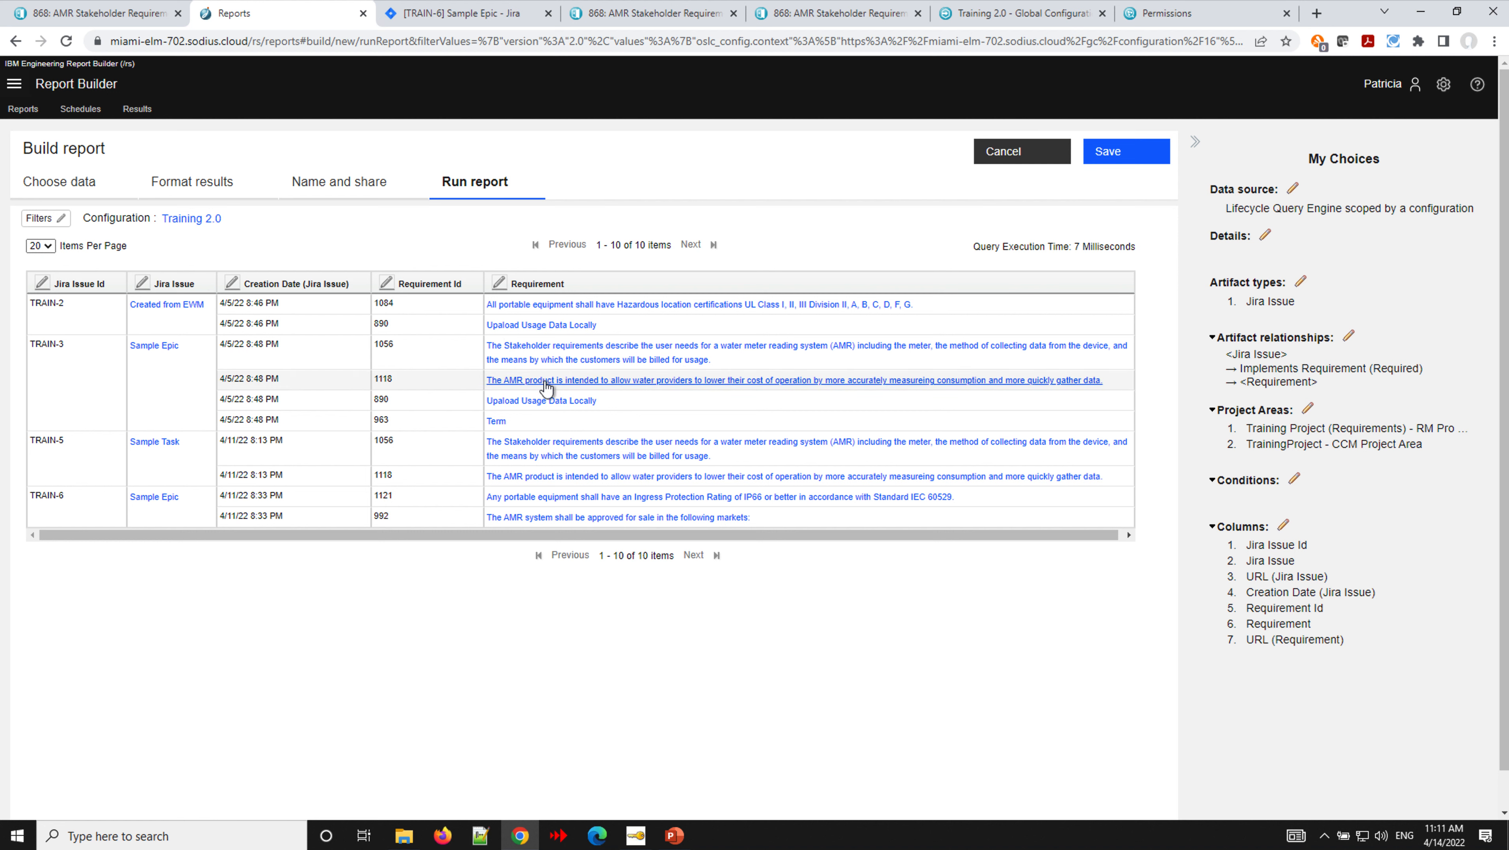
pyautogui.moveTo(545, 379)
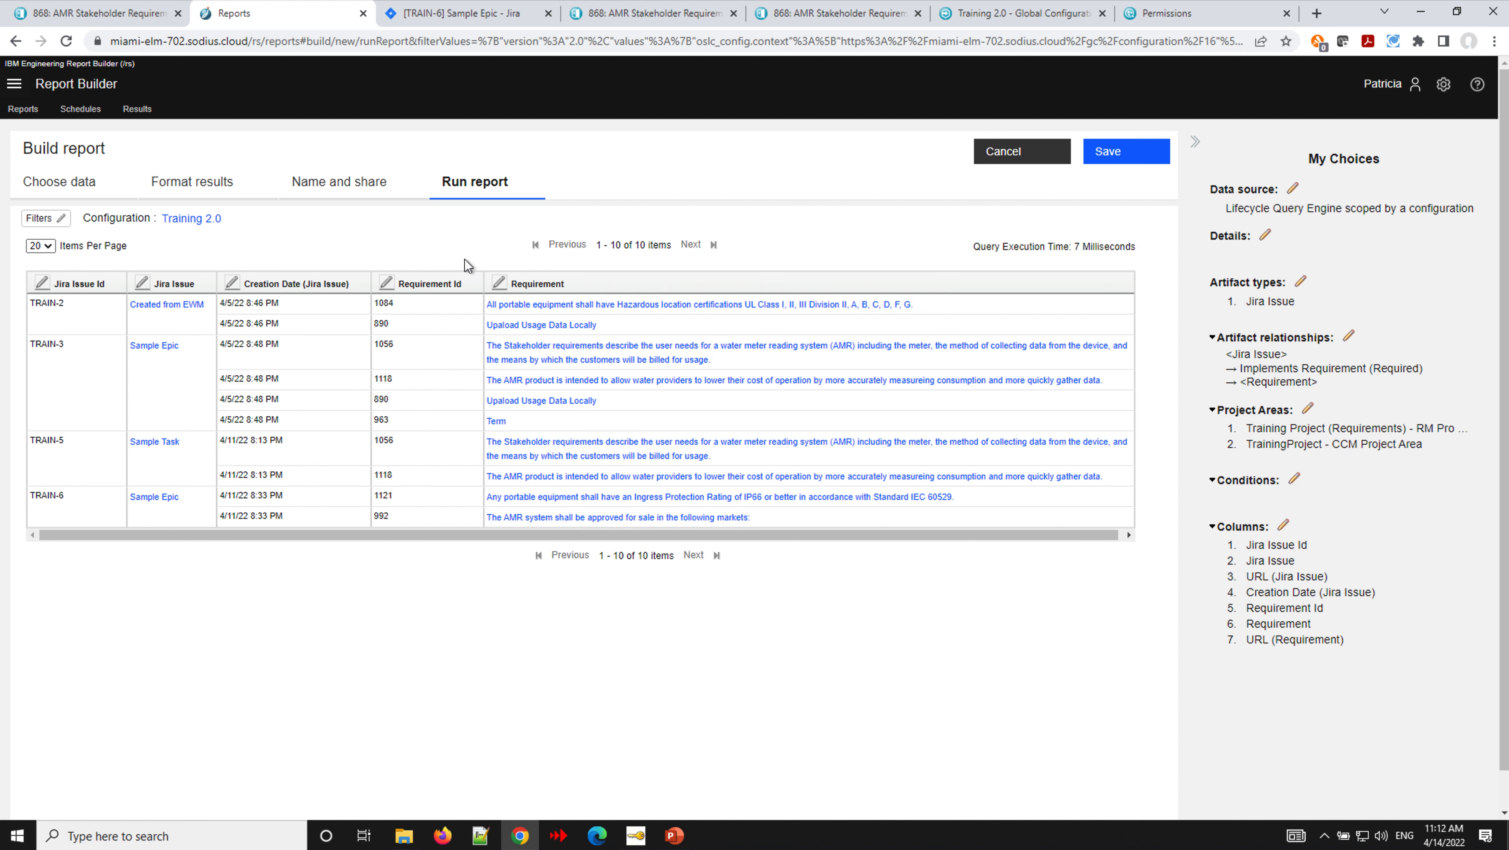
# Add an optional unlocked condition that the Jira Issue Fix Version contains Release 1.0, and rerun the report.
pyautogui.click(64, 189)
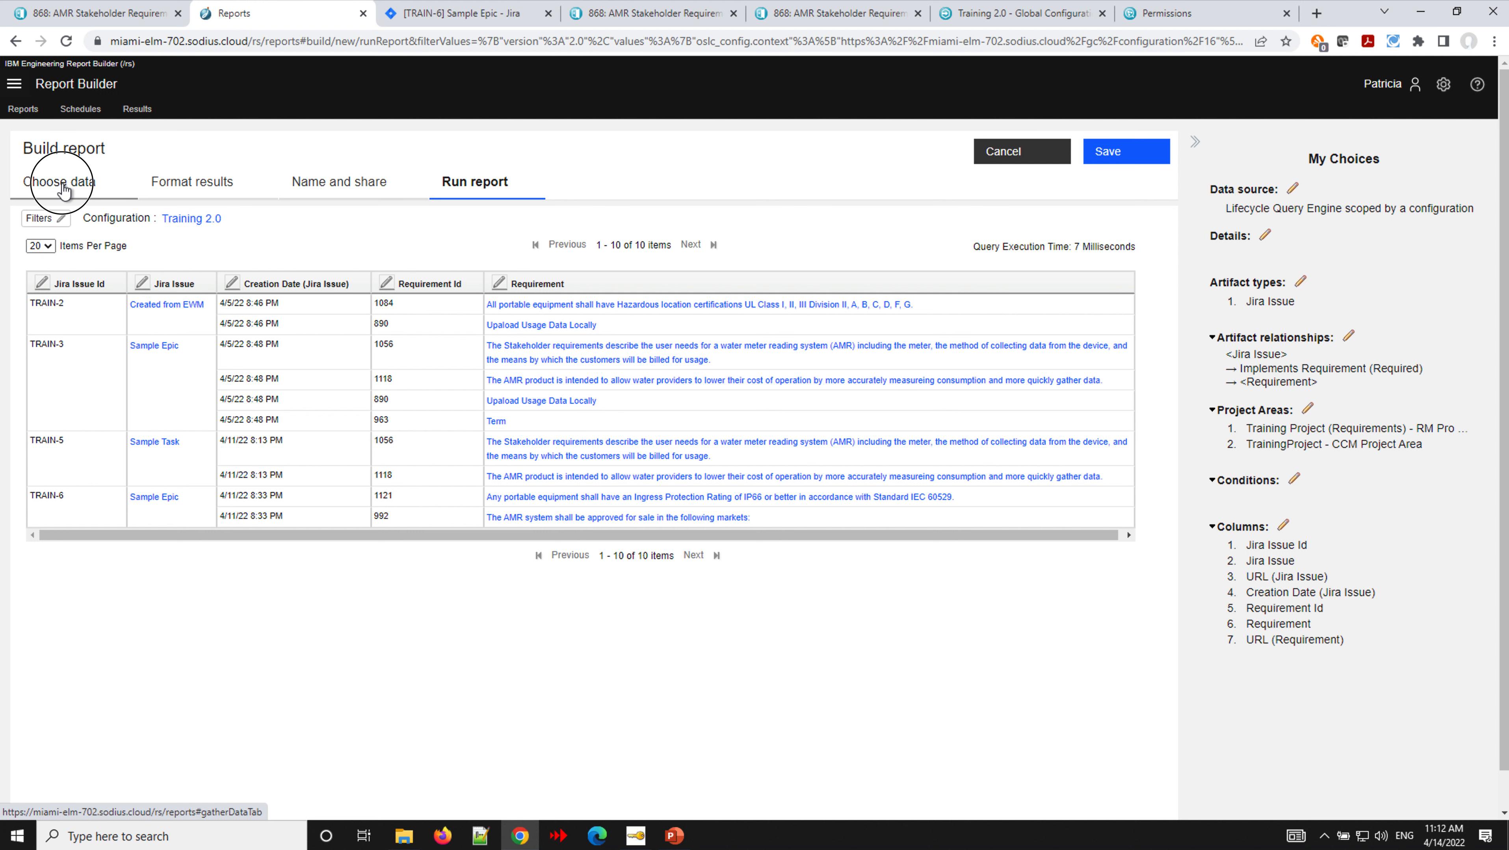
pyautogui.click(26, 639)
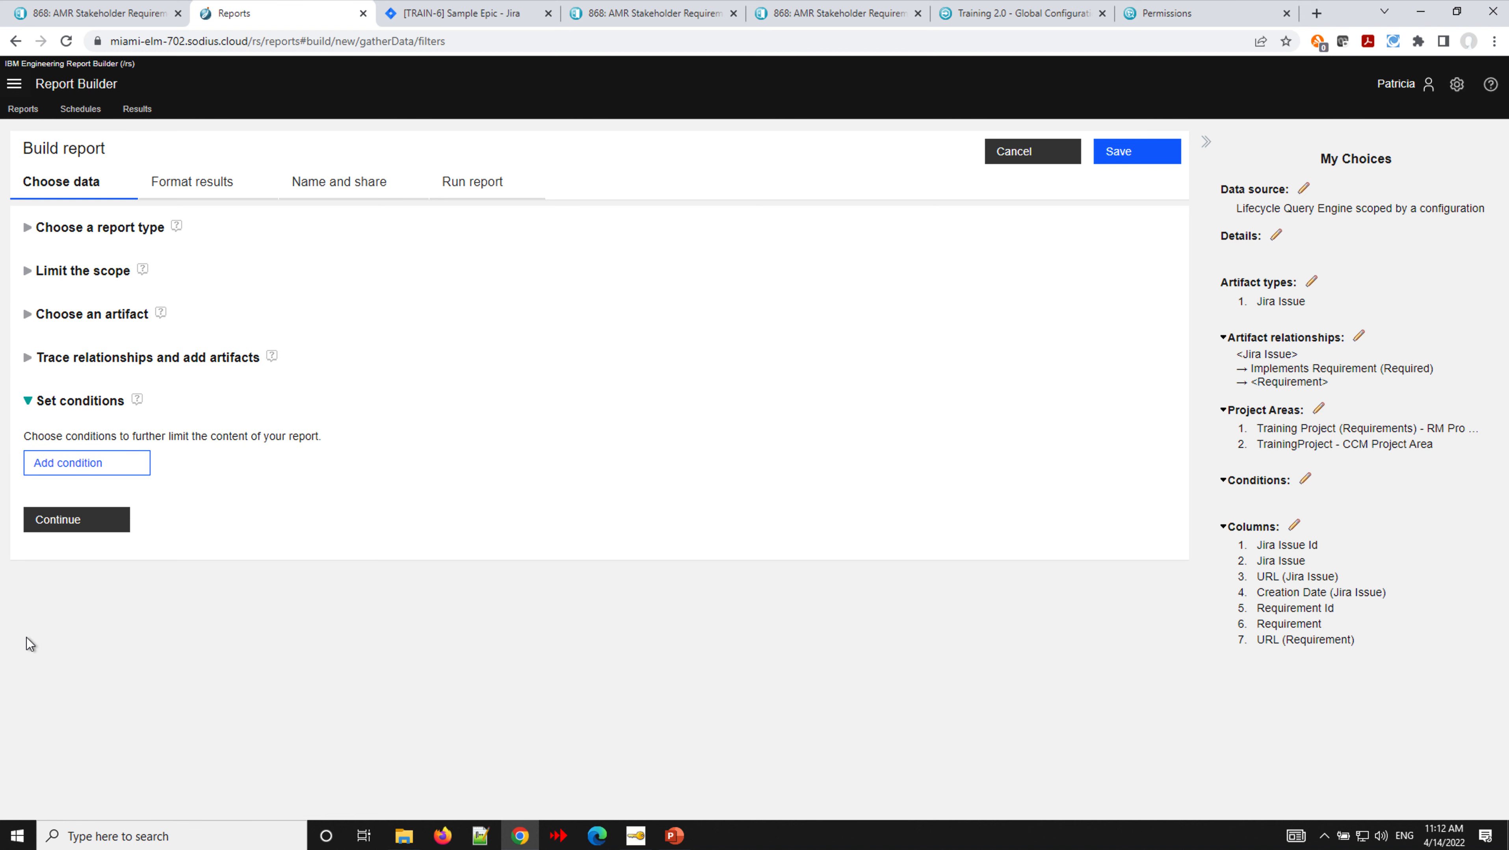
pyautogui.click(104, 471)
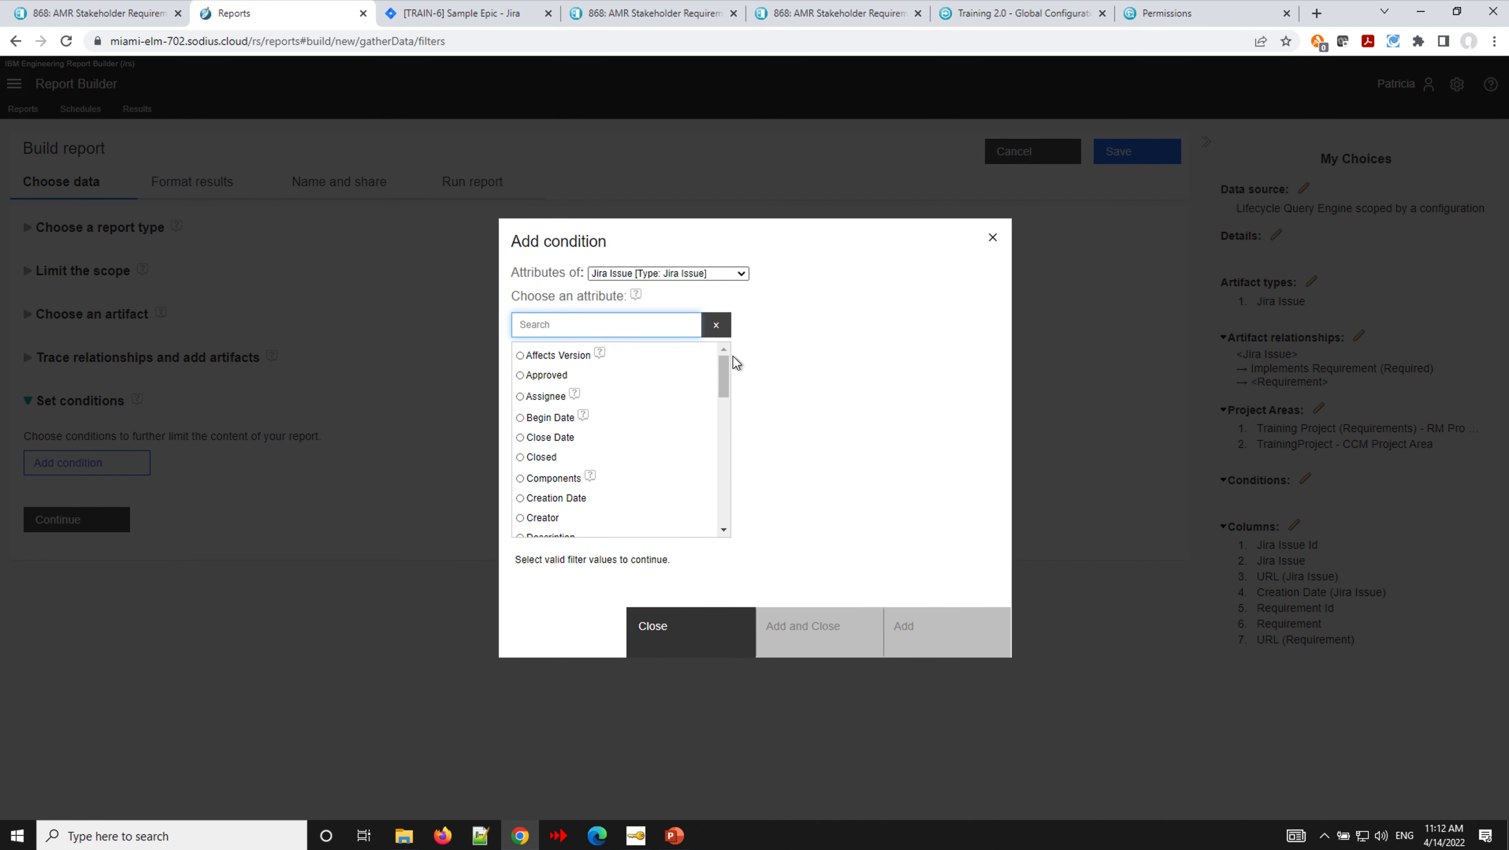
pyautogui.click(727, 393)
pyautogui.moveTo(729, 393); pyautogui.dragTo(724, 436)
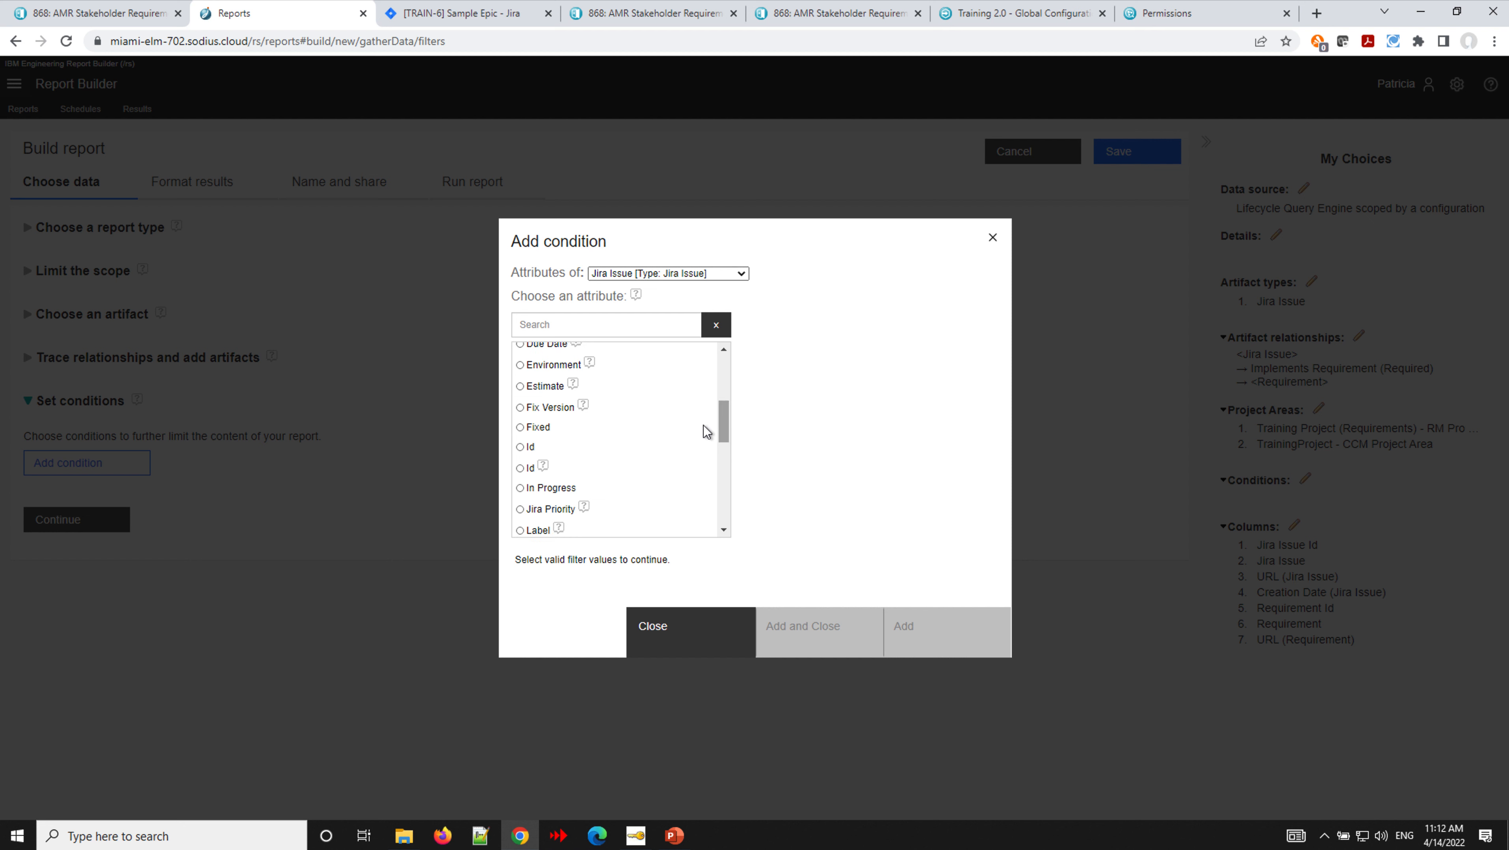
pyautogui.click(521, 410)
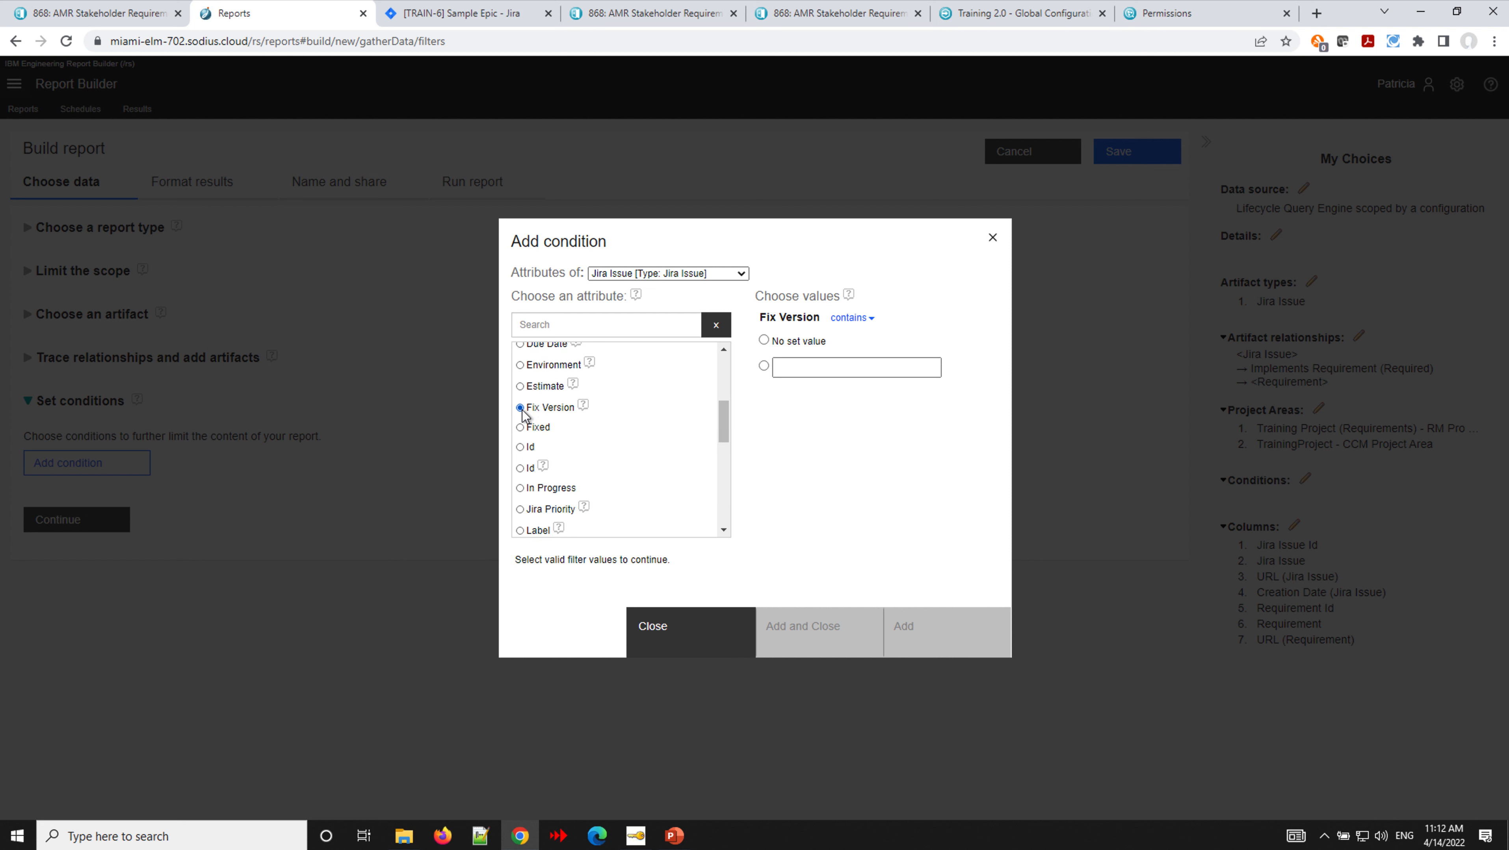
pyautogui.click(794, 366)
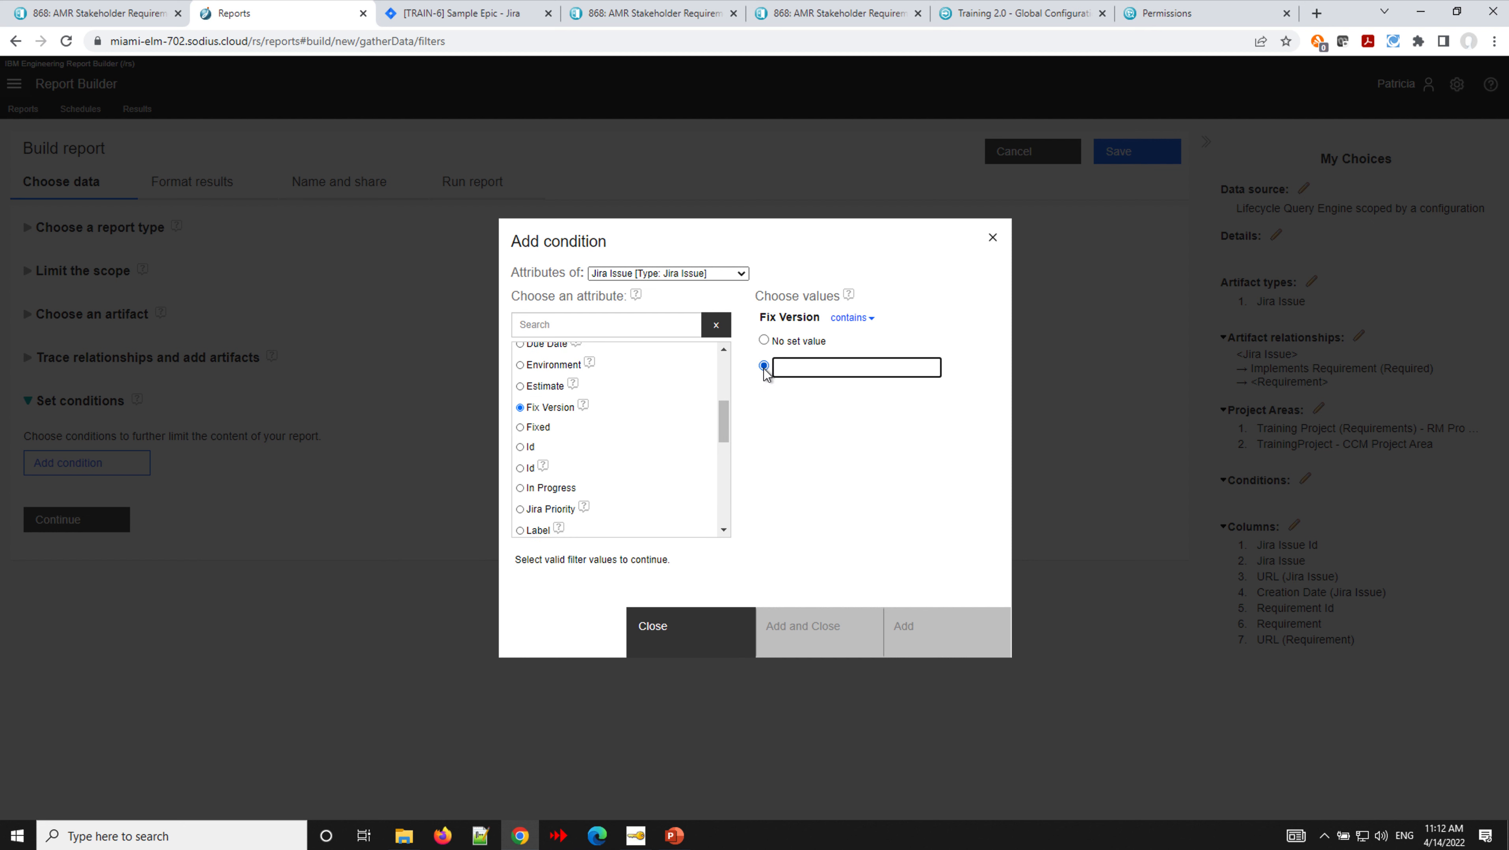
pyautogui.write('Releae')
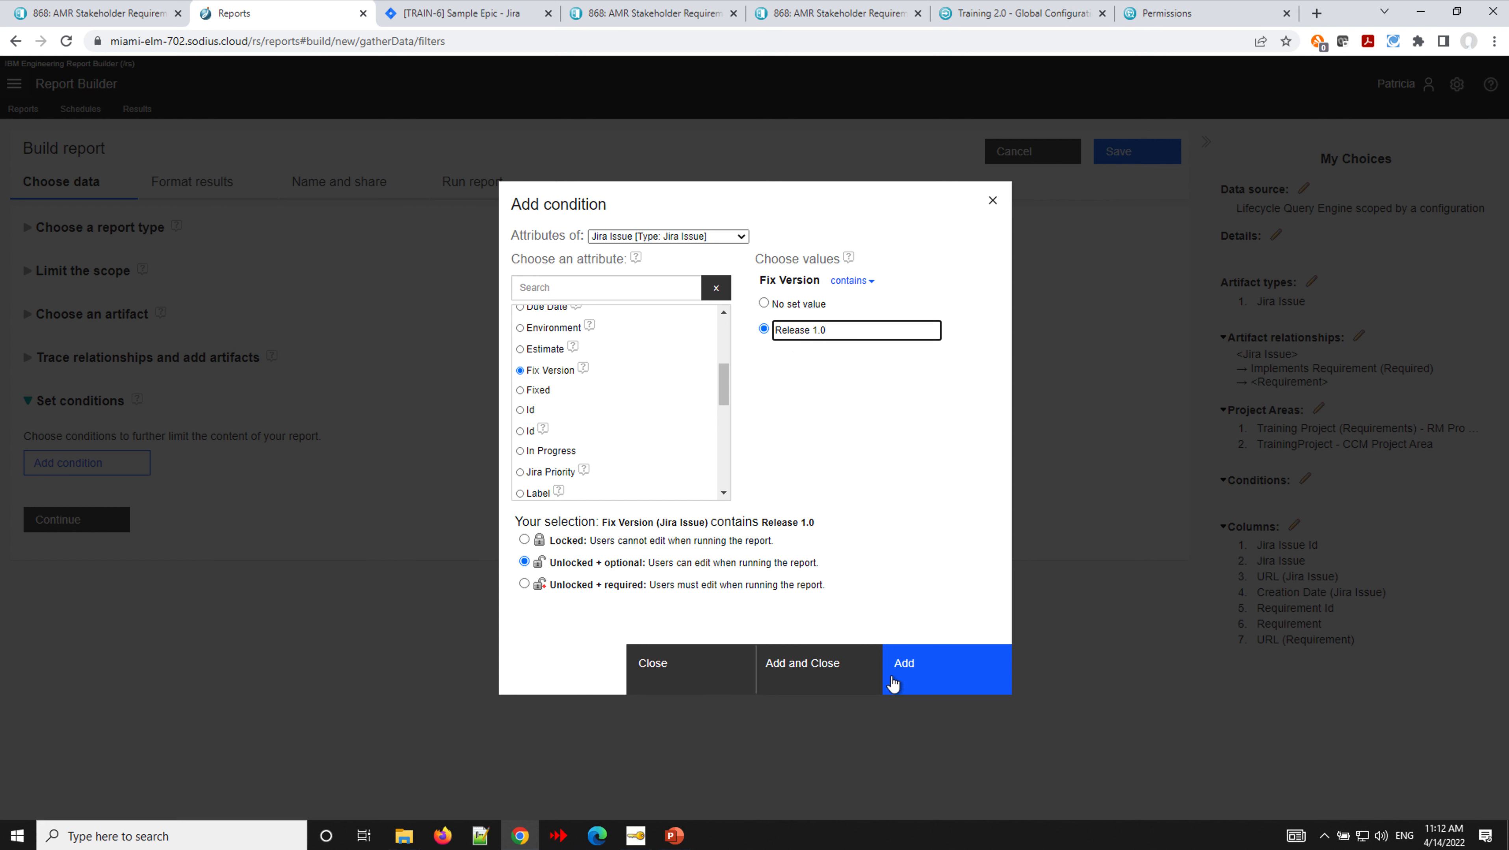
pyautogui.click(922, 671)
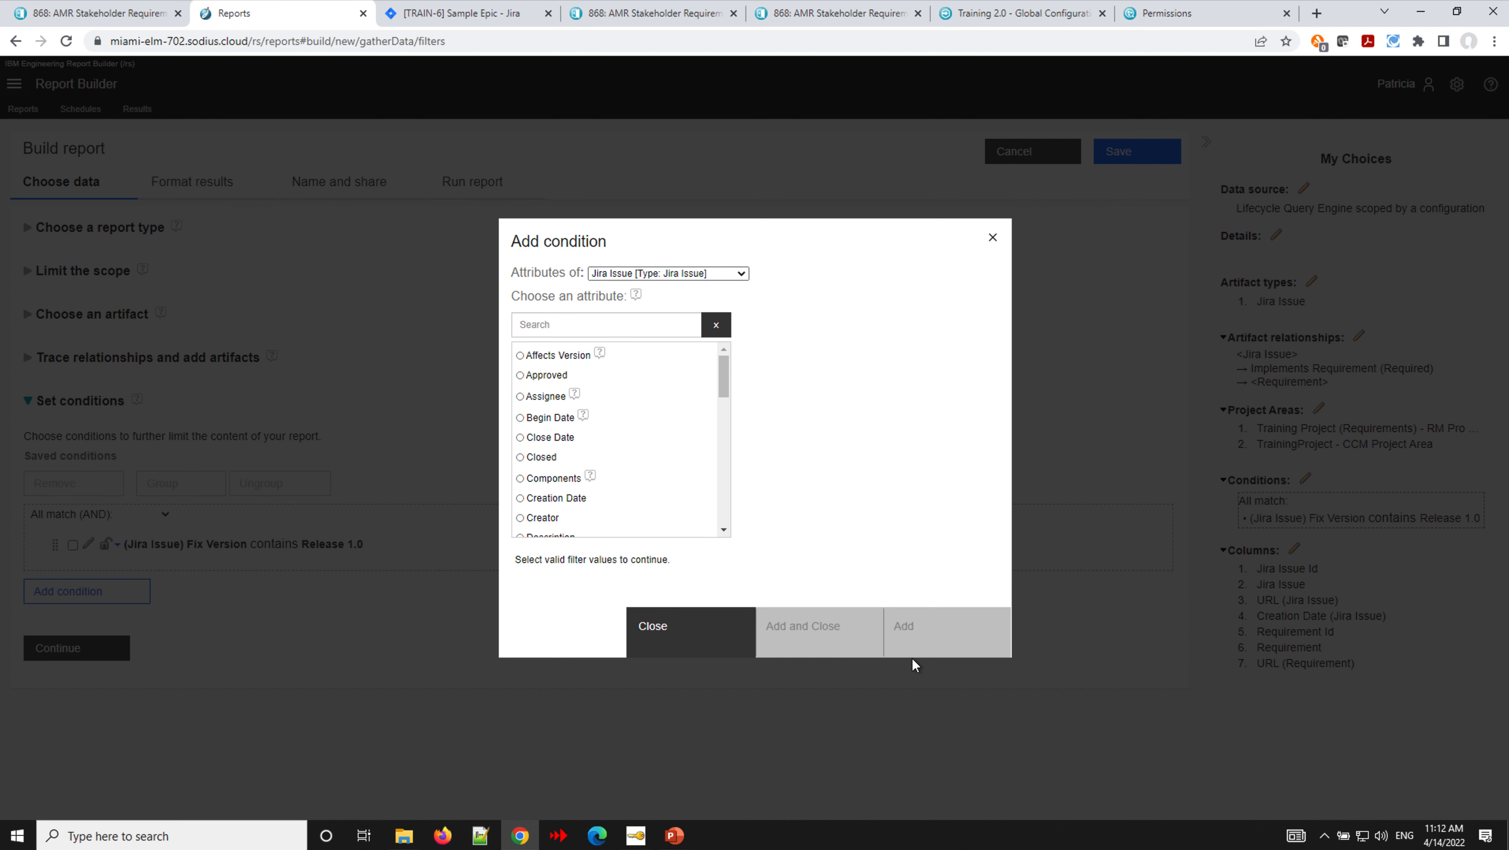
pyautogui.click(686, 646)
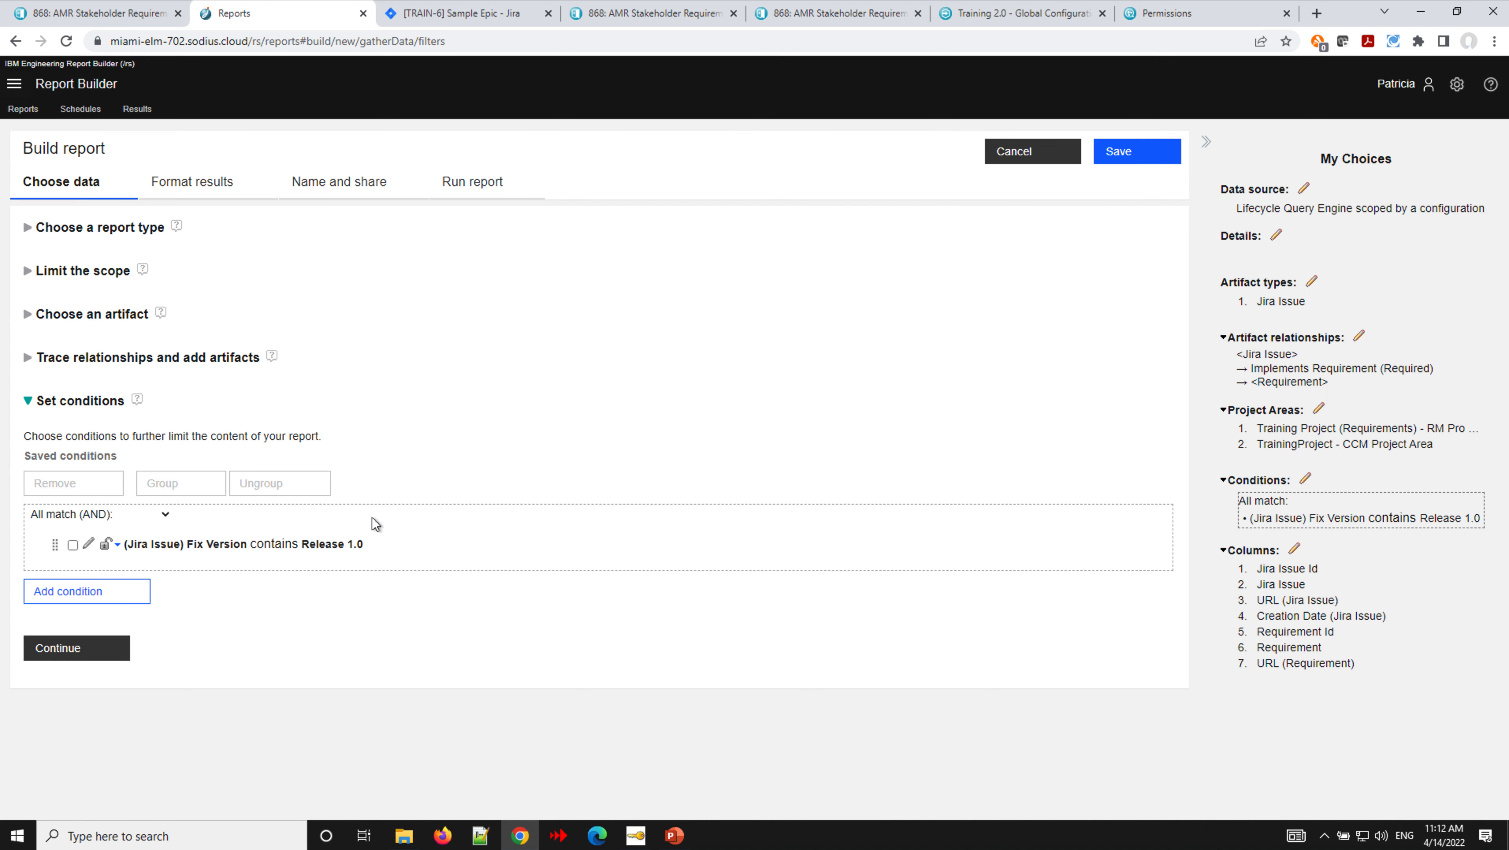
pyautogui.click(474, 184)
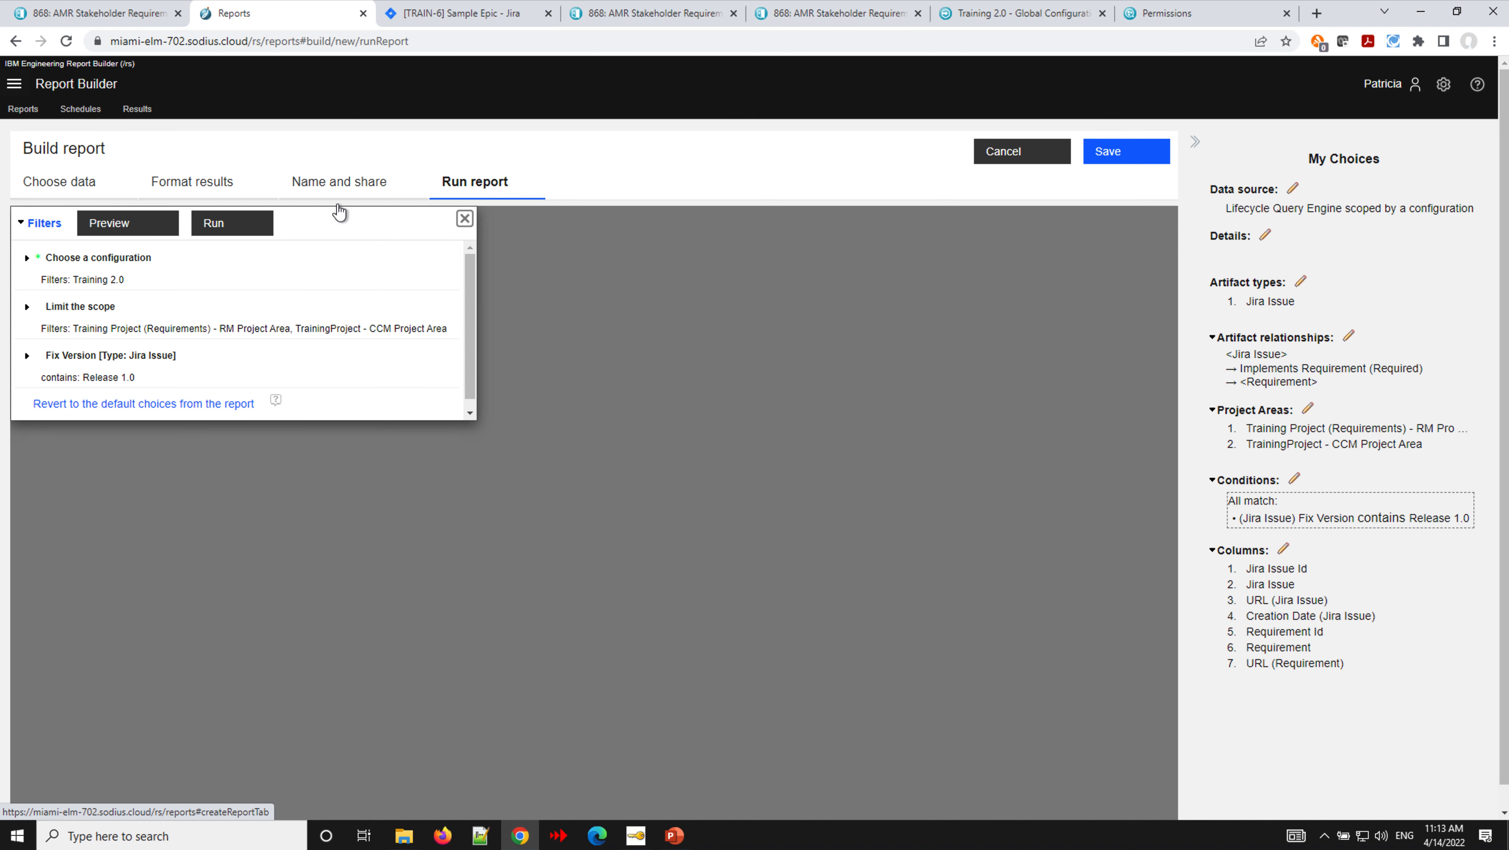
pyautogui.click(260, 230)
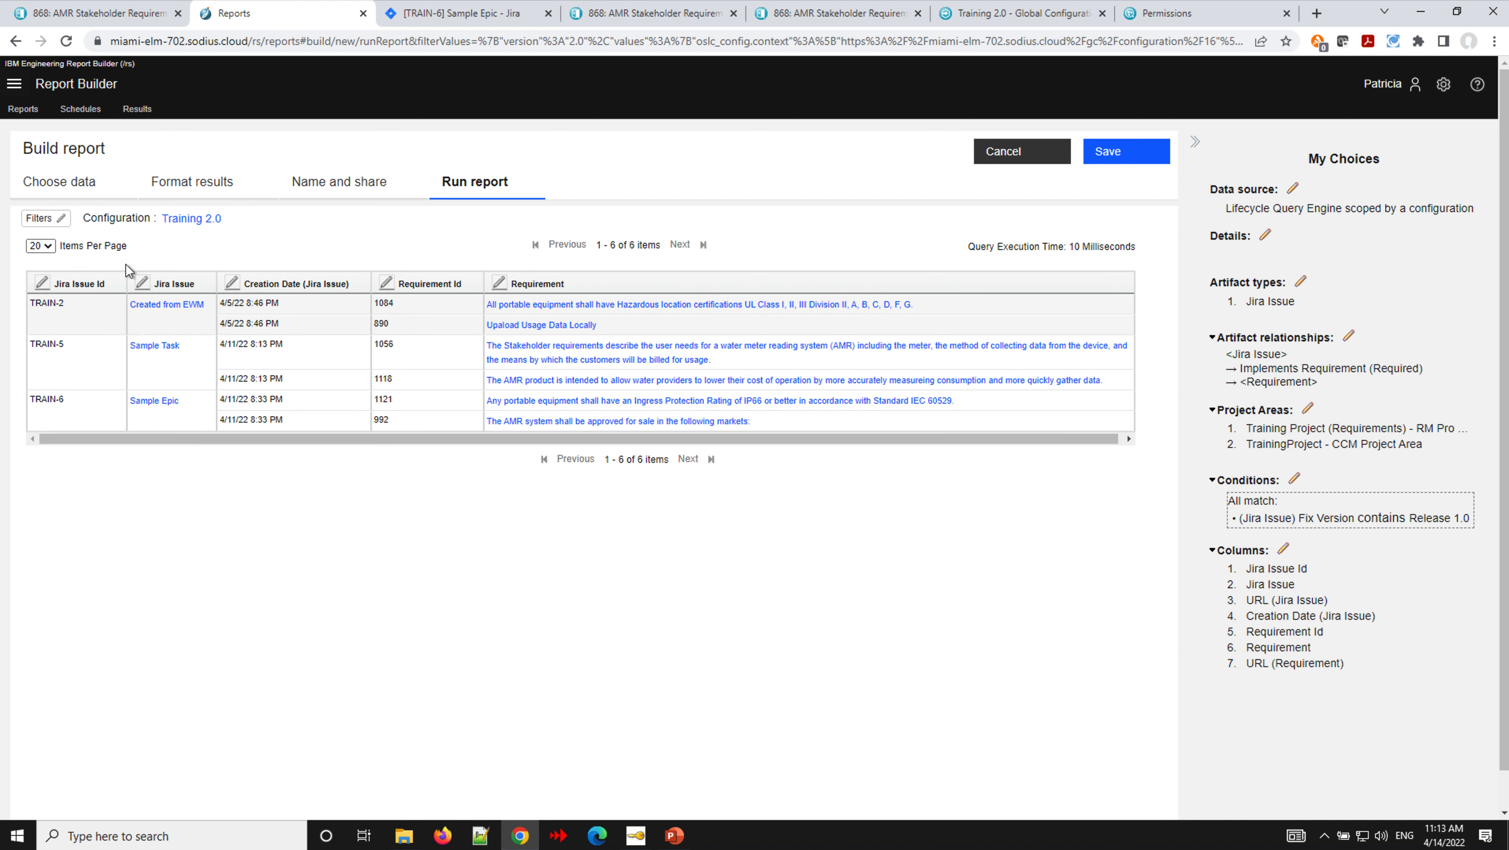
# Add the Jira Issue attribute Fix Version as a report column and move it directly before Requirement Id.
pyautogui.click(175, 185)
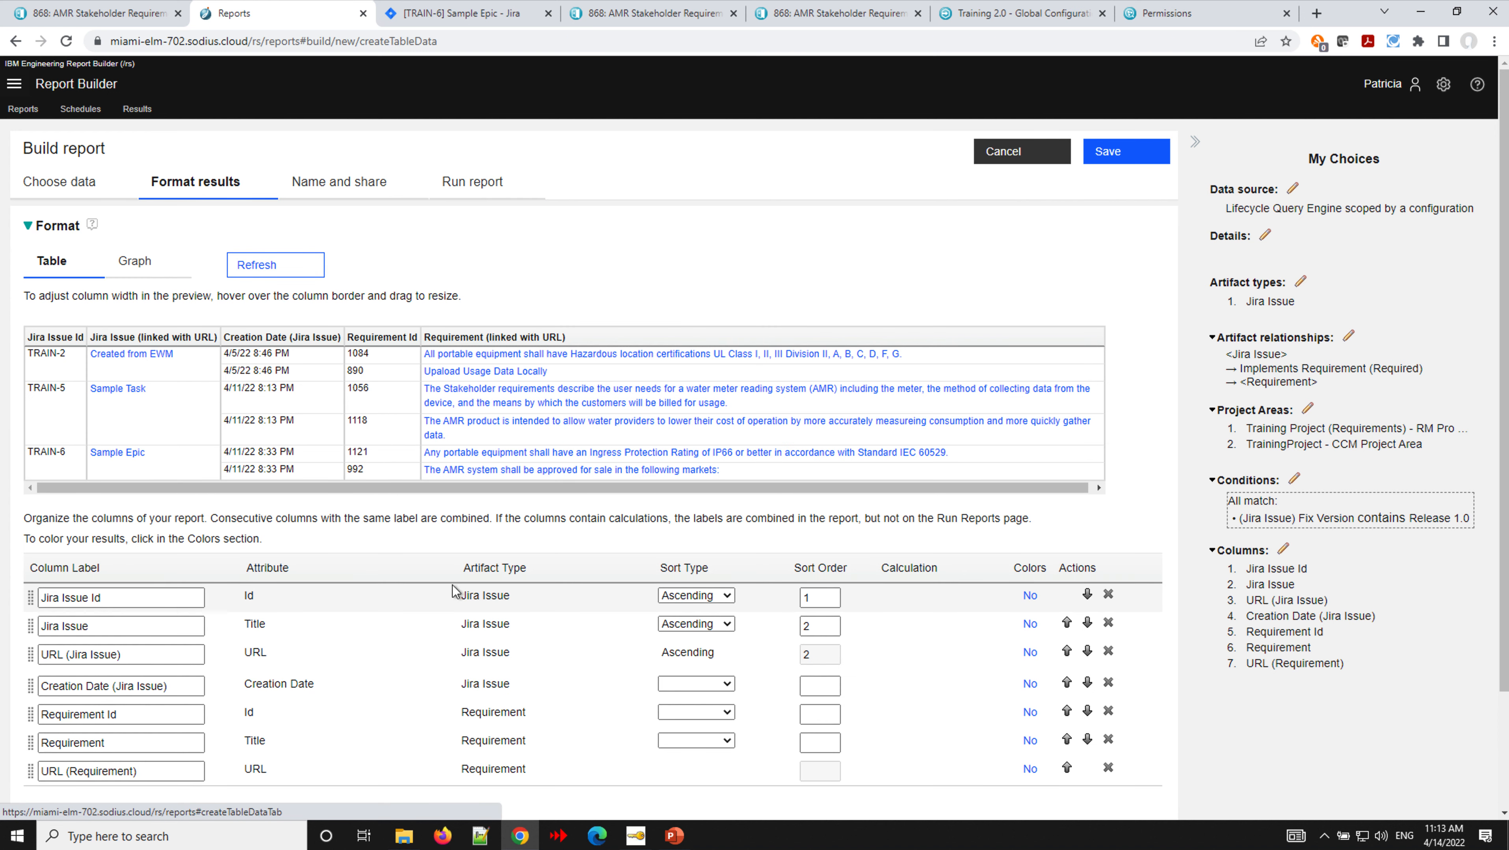
pyautogui.scroll(-2, 690, 565)
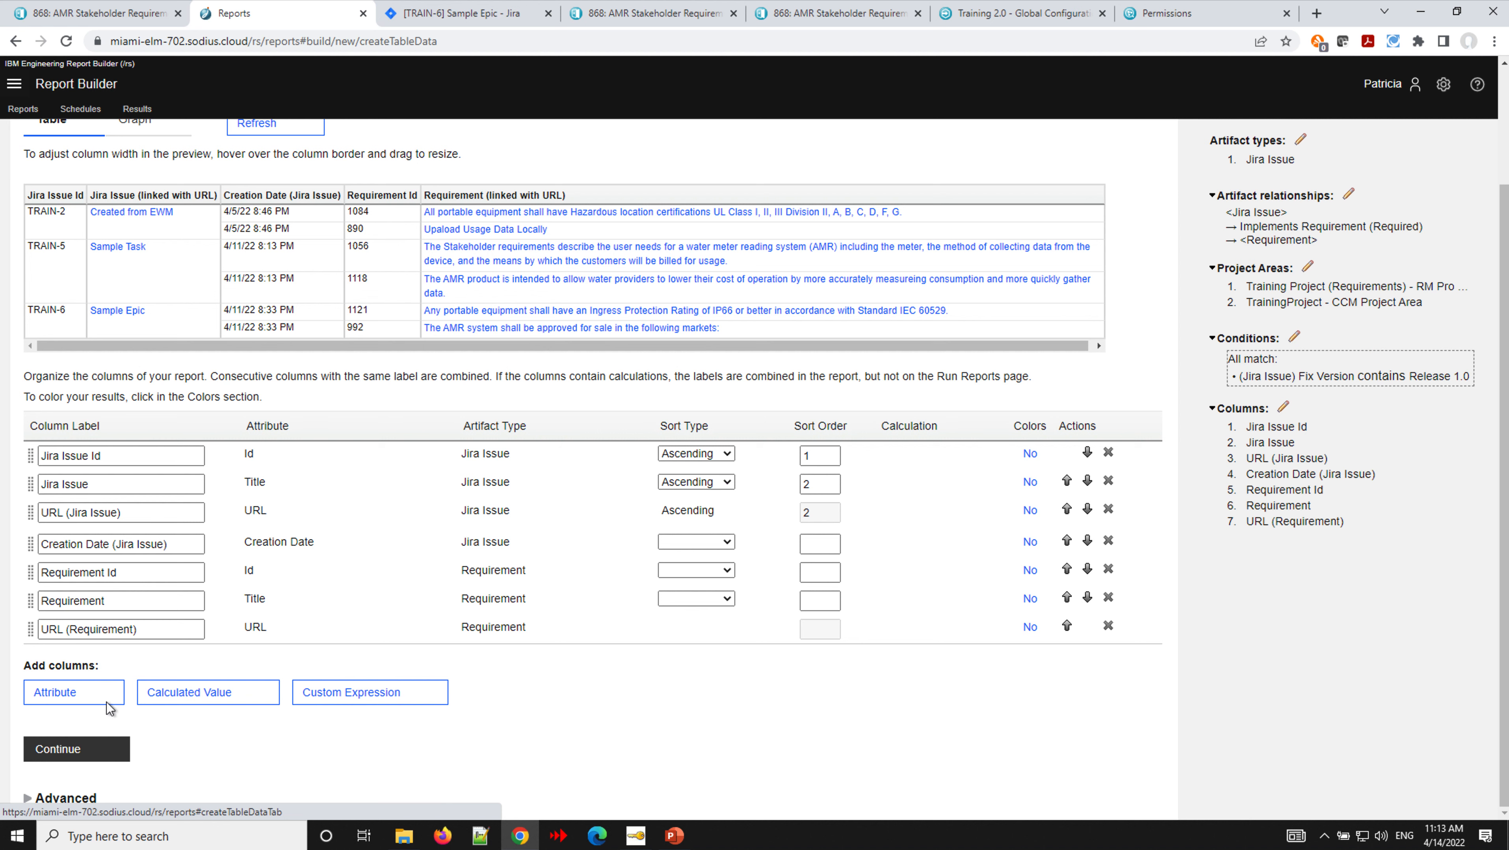
pyautogui.click(81, 692)
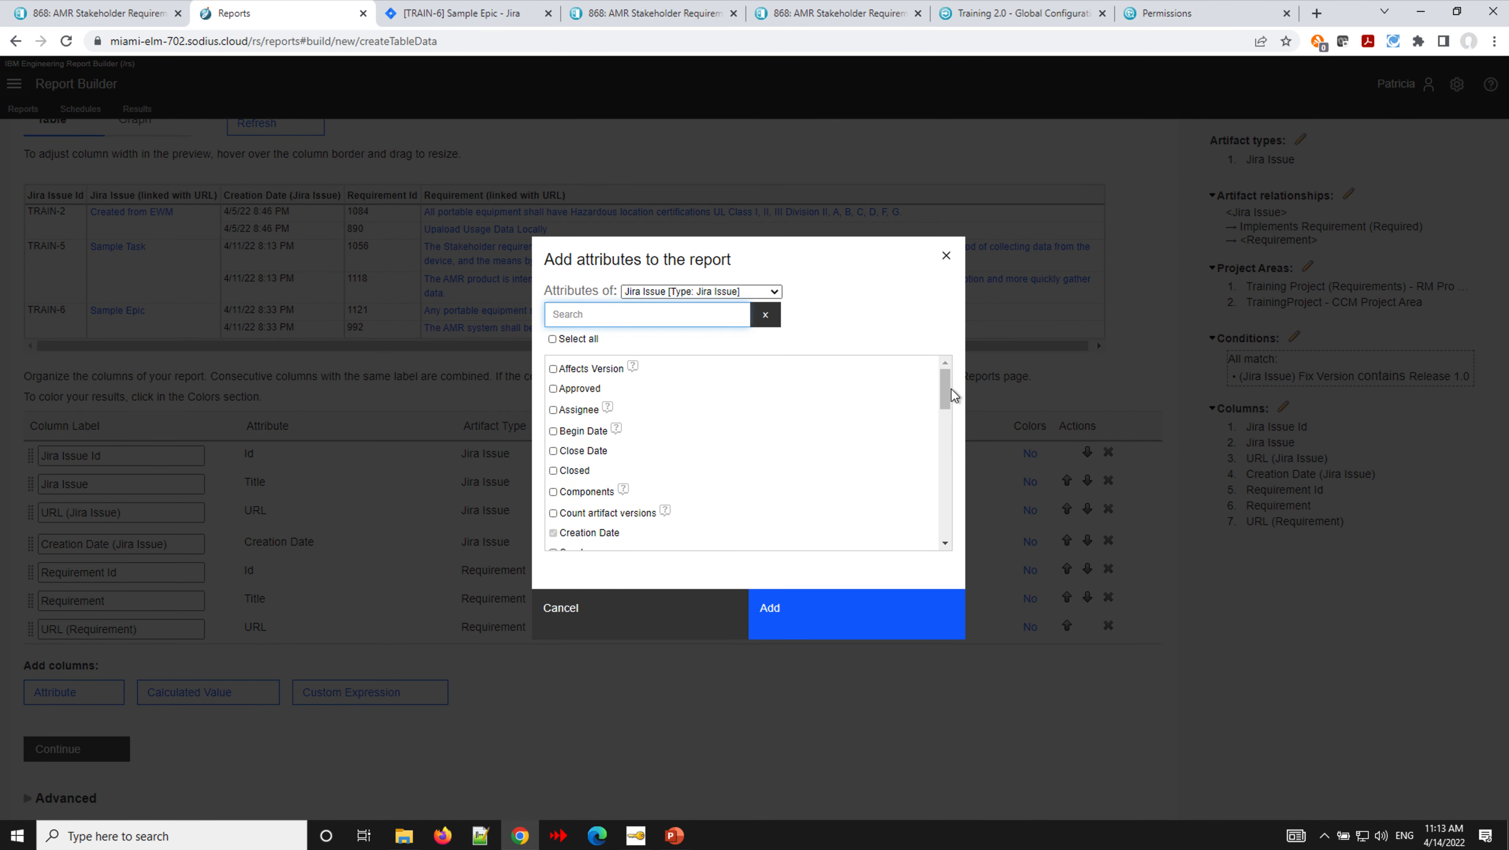
pyautogui.moveTo(944, 389); pyautogui.dragTo(947, 451)
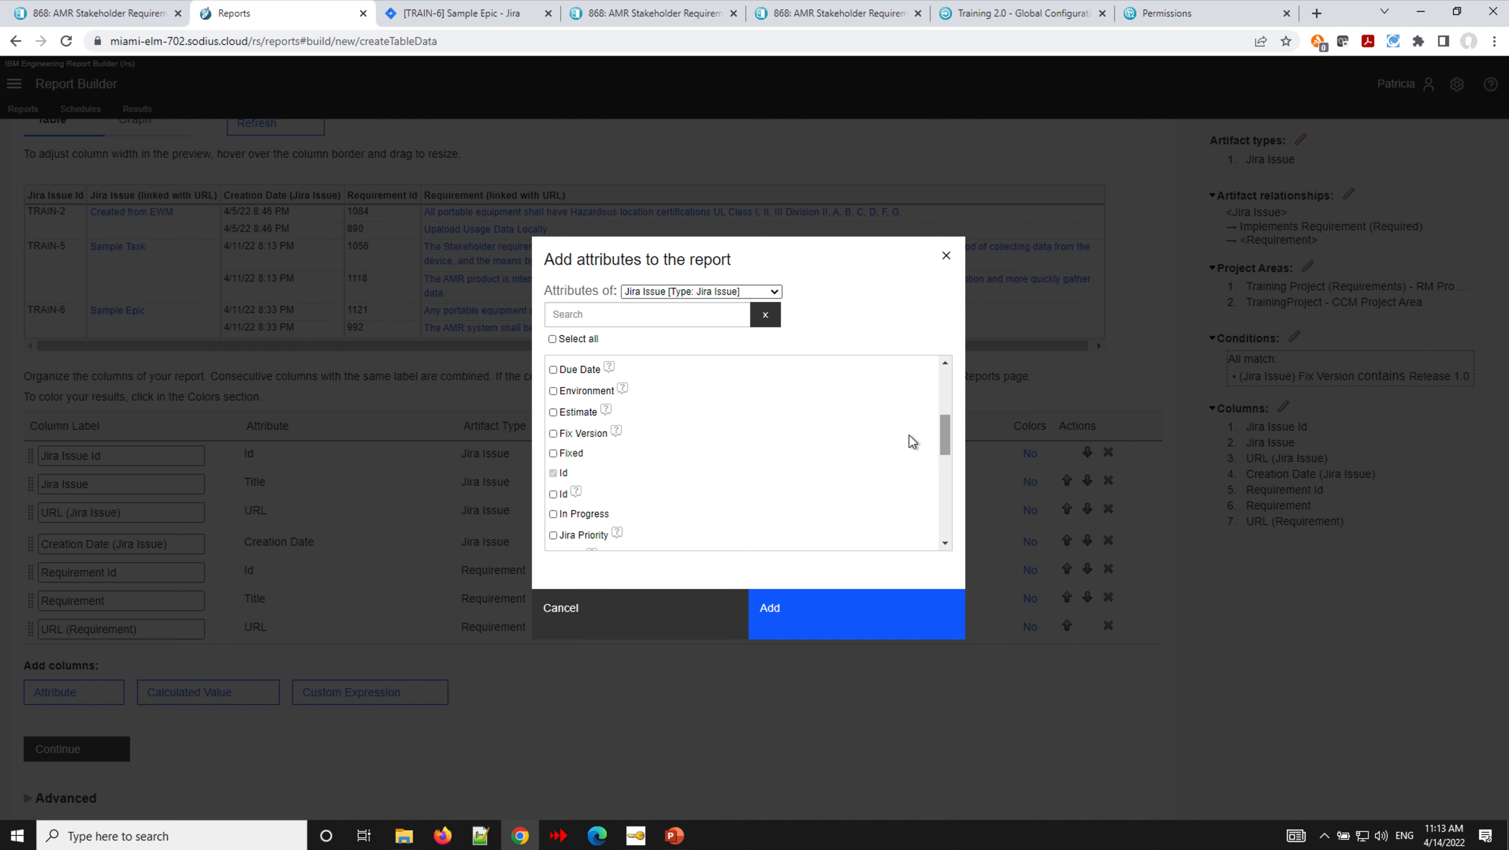
pyautogui.click(552, 433)
pyautogui.click(791, 609)
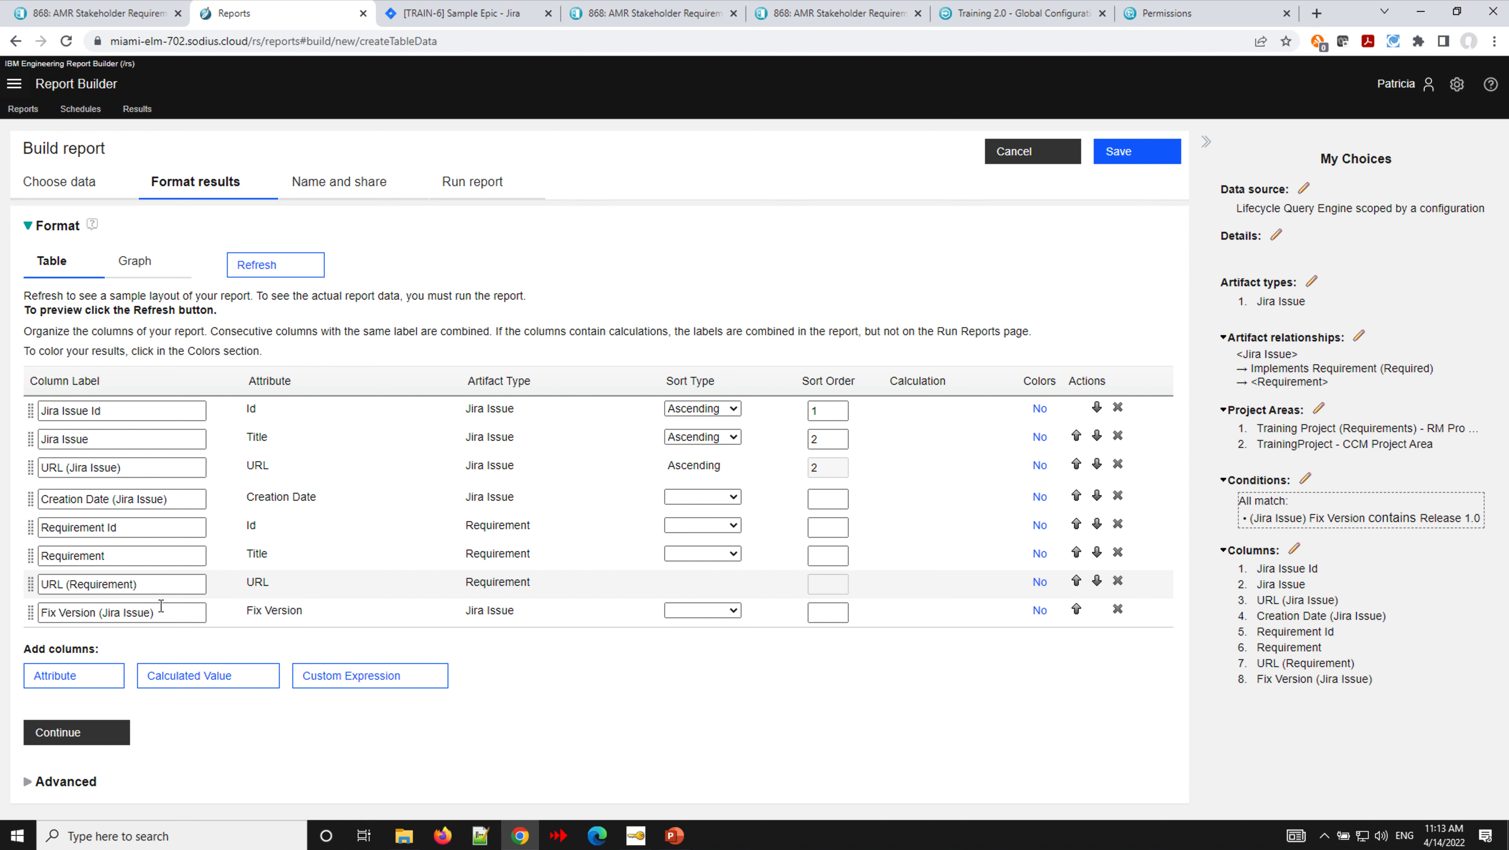
pyautogui.moveTo(29, 616); pyautogui.dragTo(31, 539)
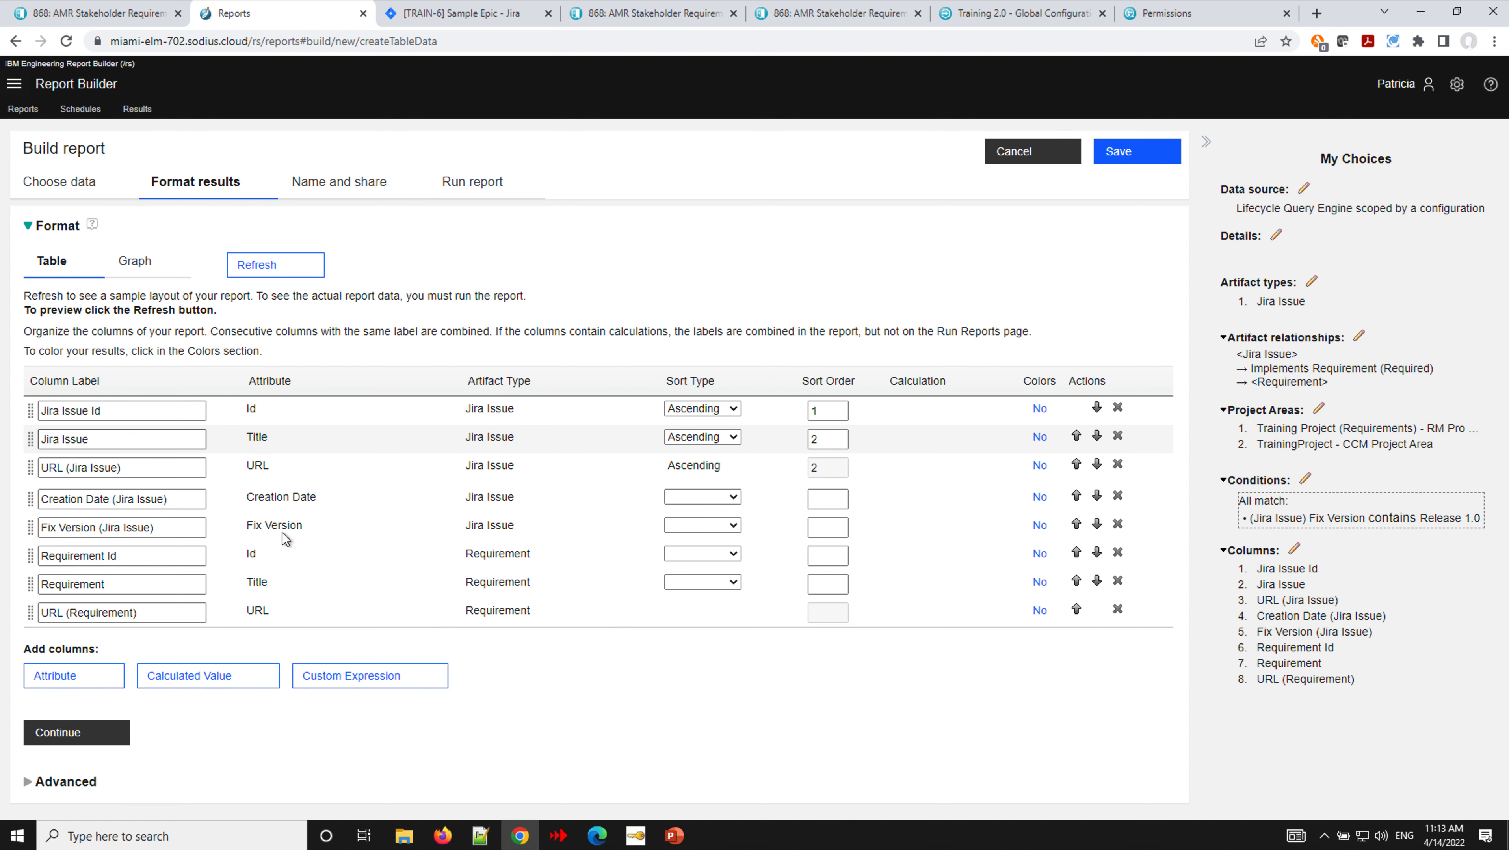
# Change the Fix Version condition's value to Release 2.0 and run the report again.
pyautogui.click(68, 182)
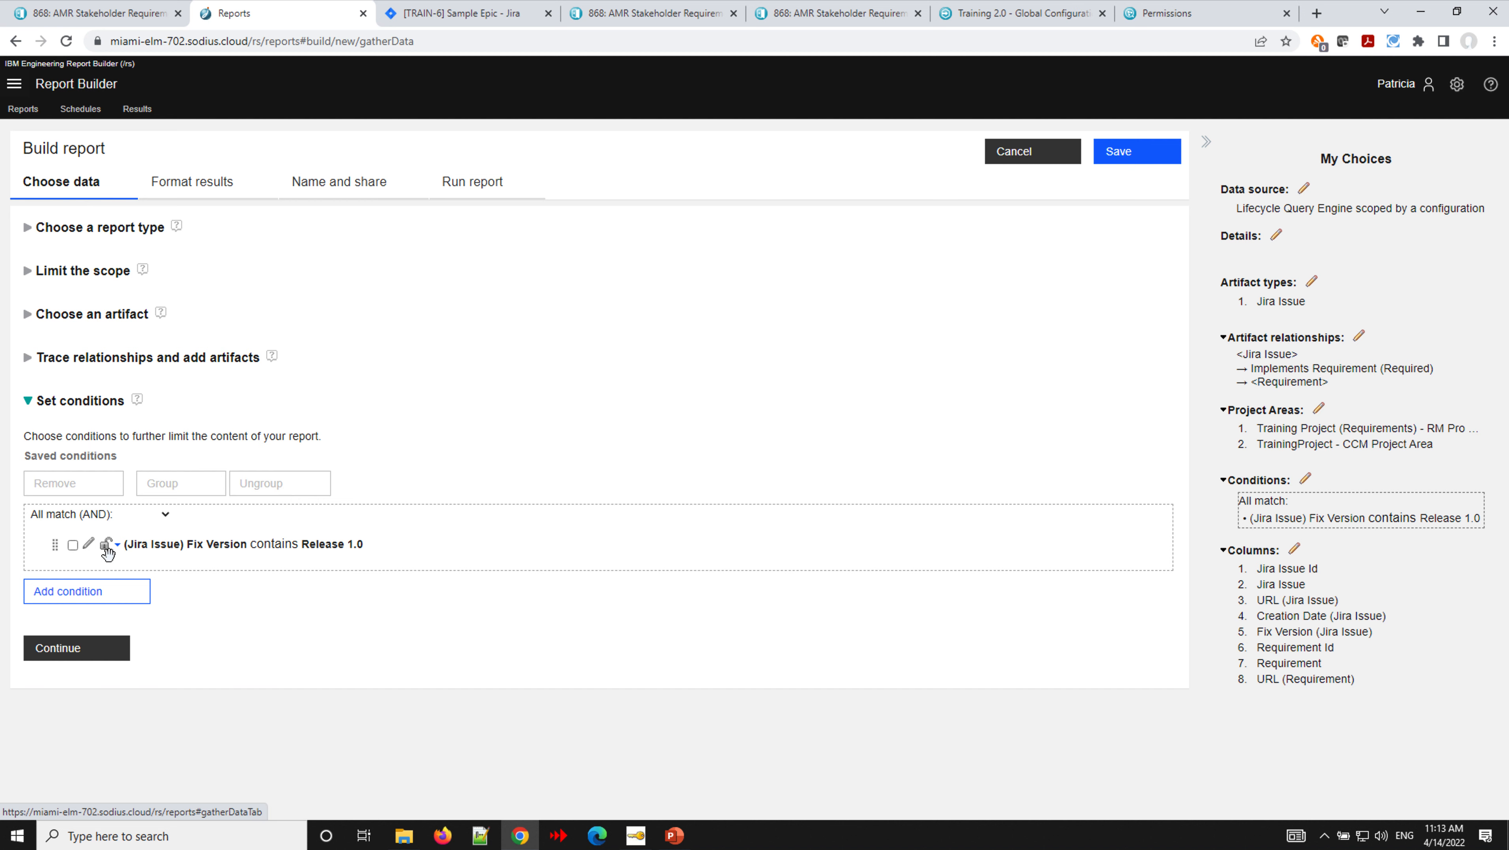
pyautogui.click(88, 543)
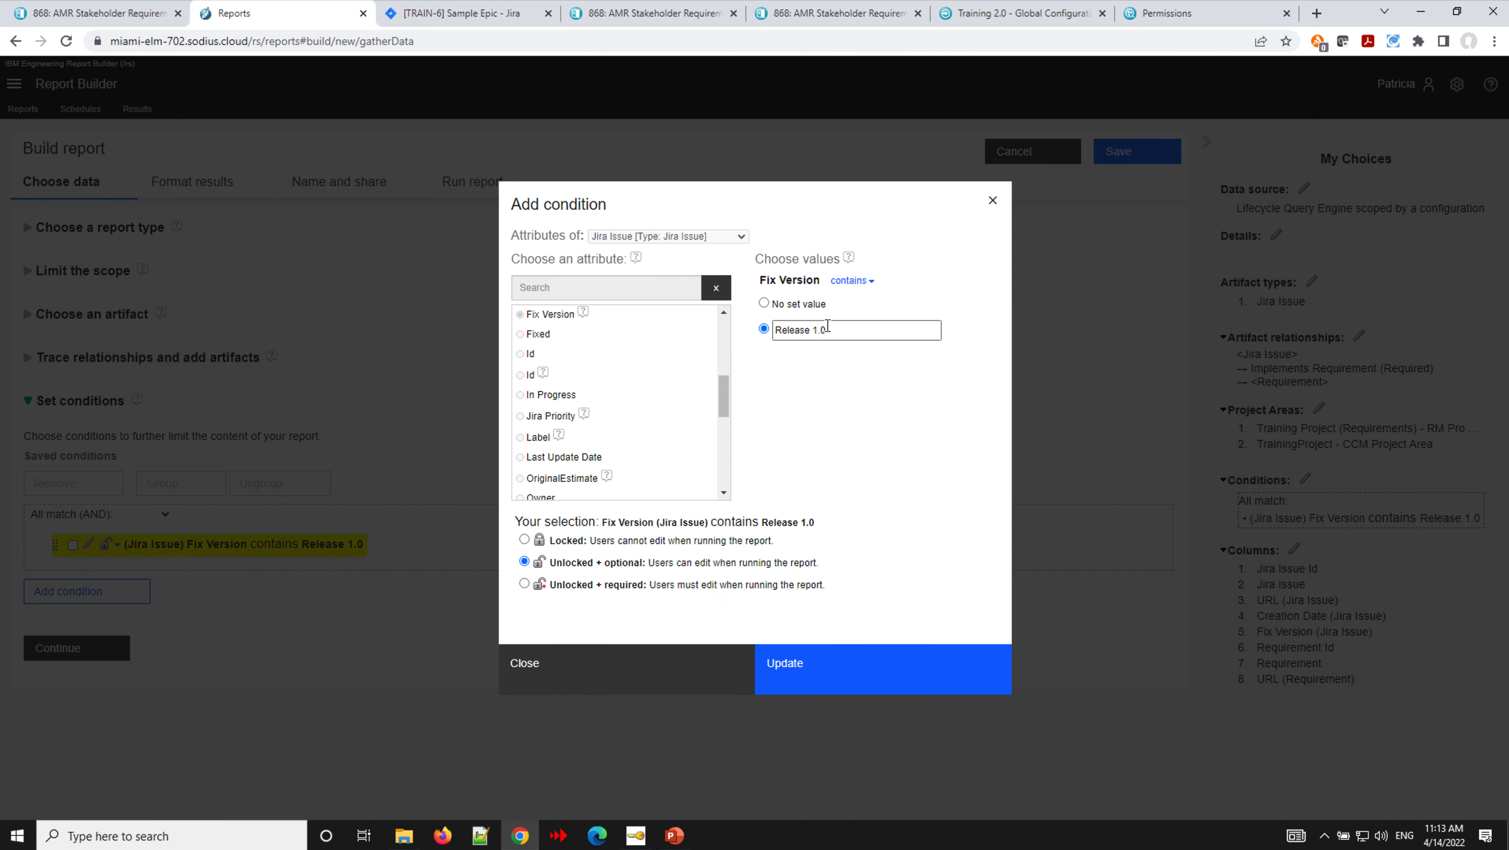
pyautogui.click(815, 332)
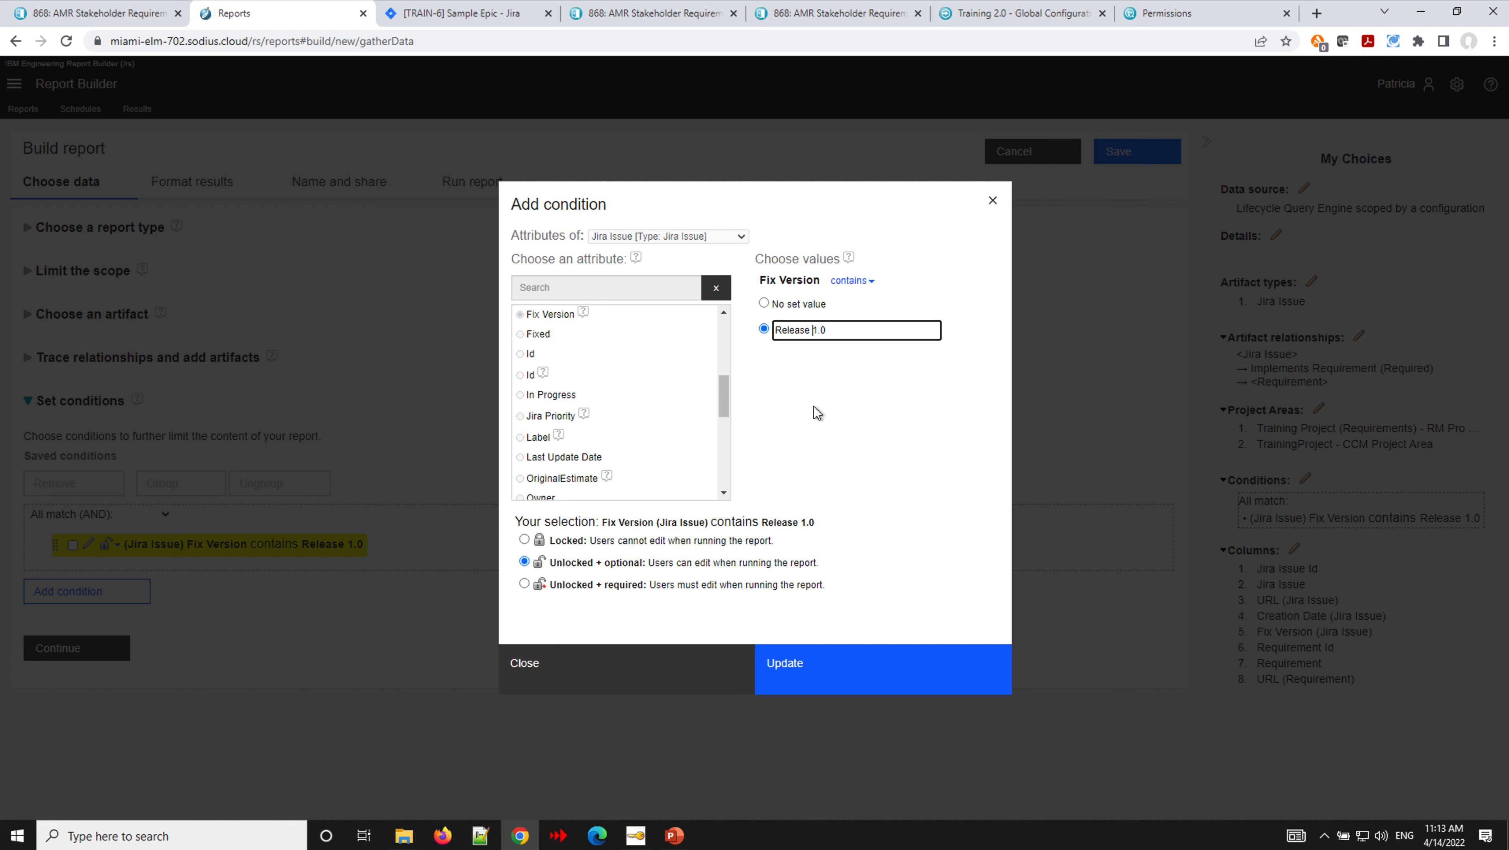
pyautogui.click(848, 666)
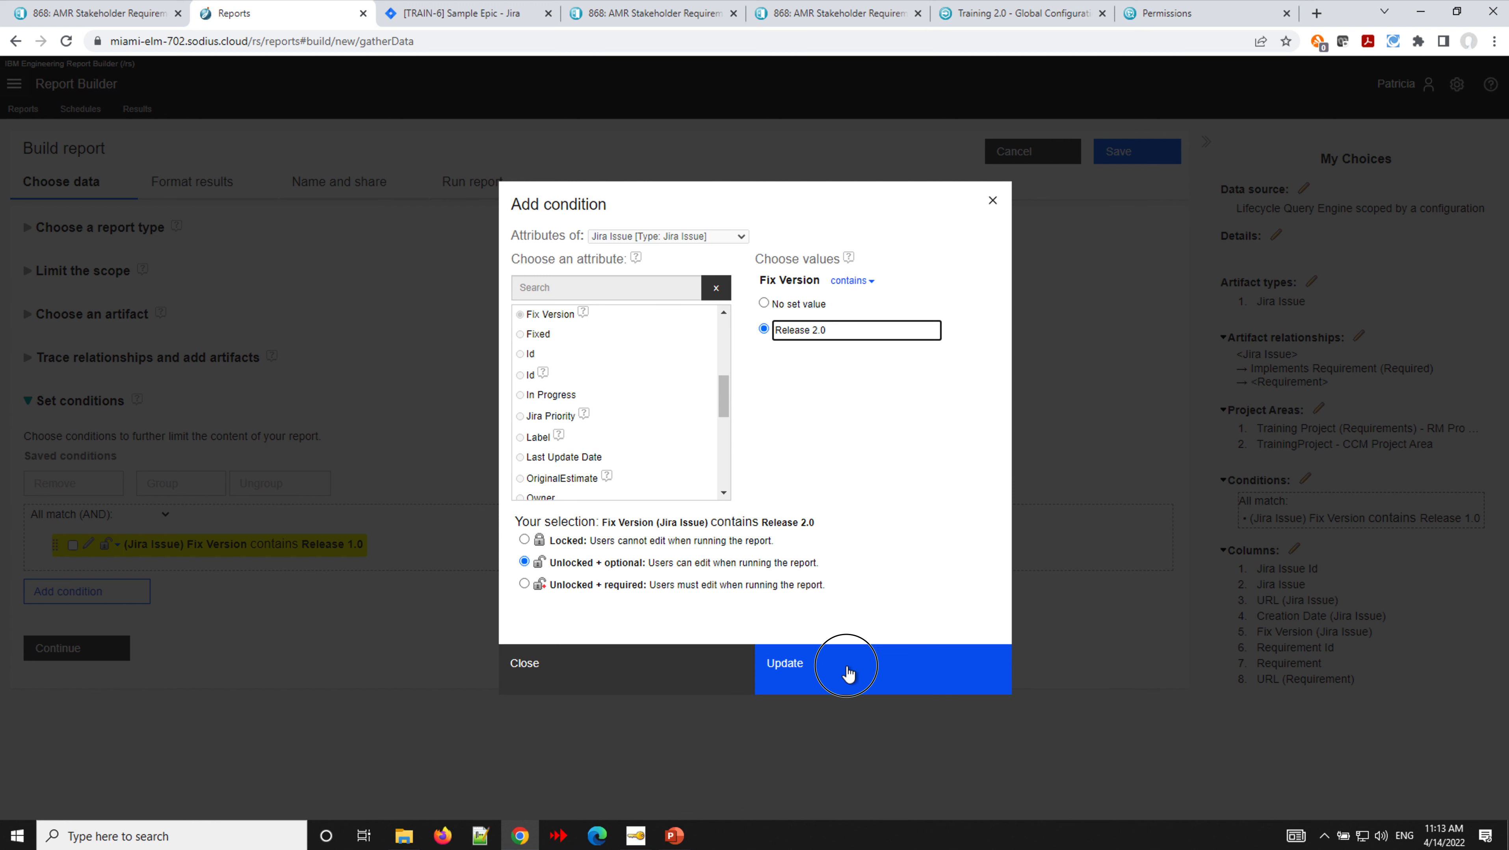
pyautogui.click(476, 191)
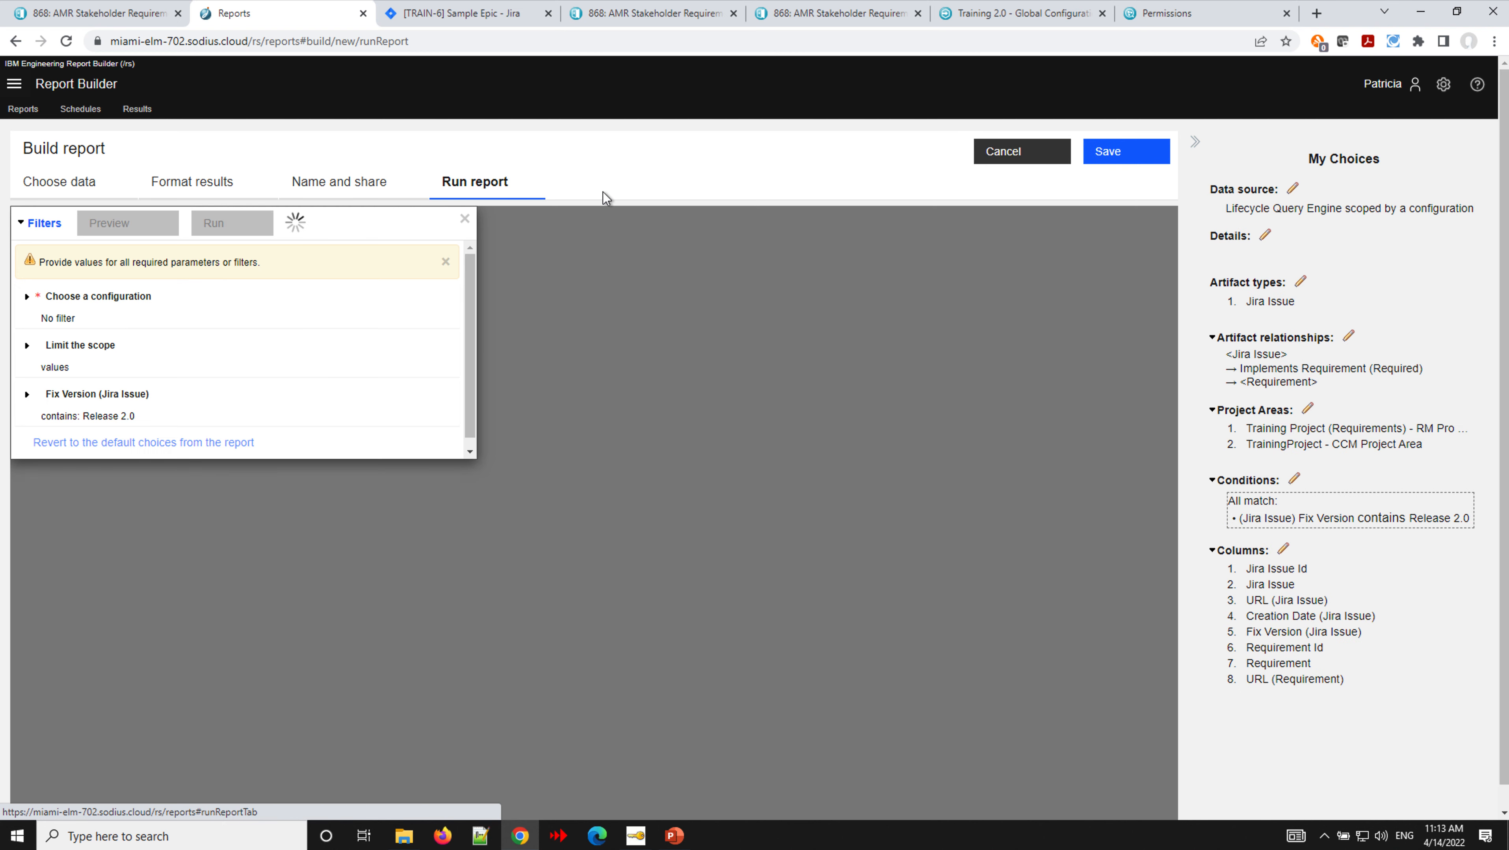
pyautogui.click(218, 225)
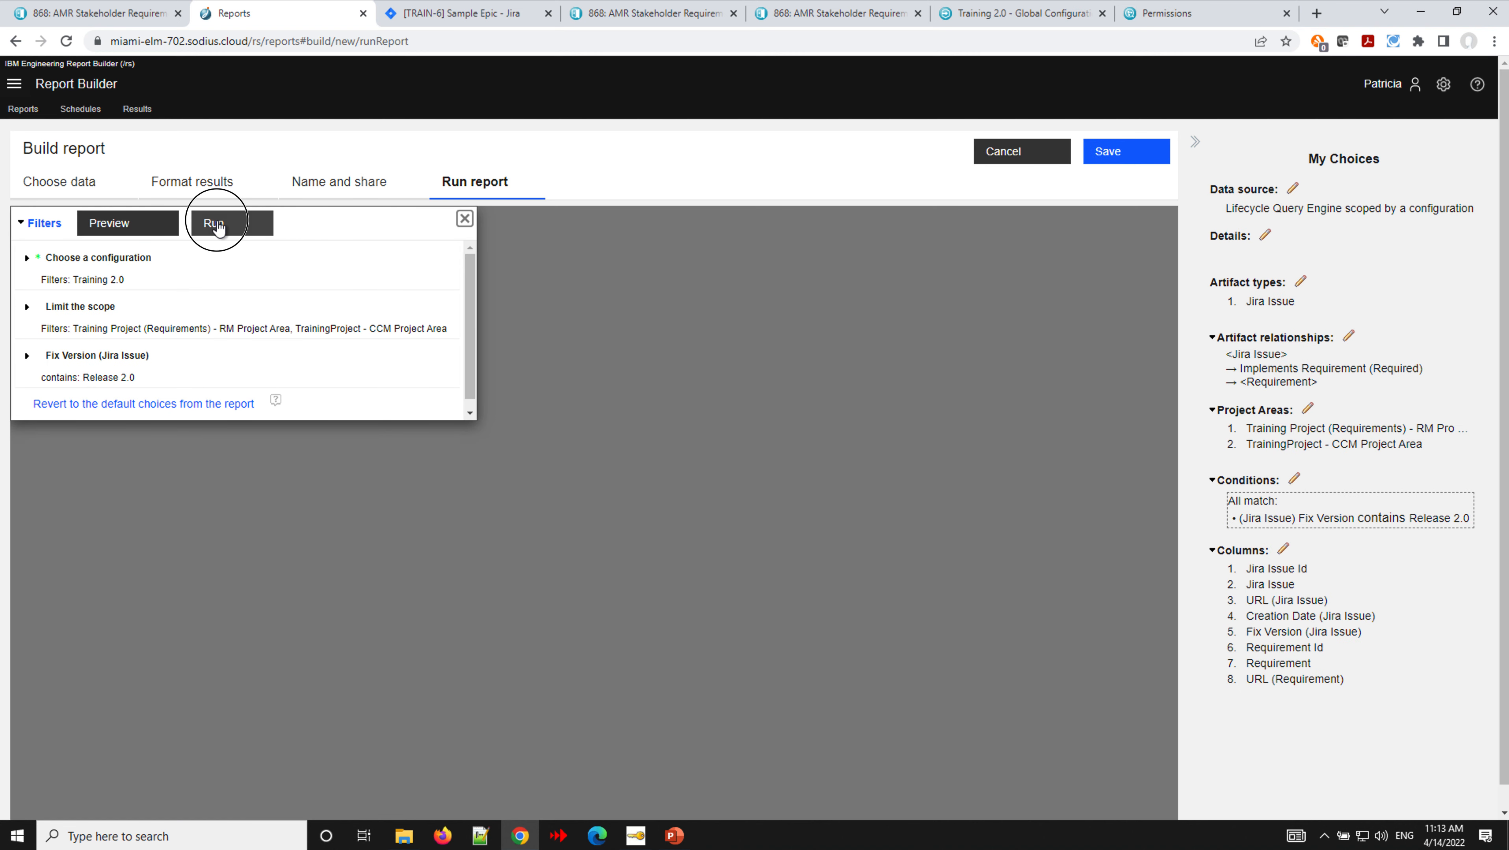